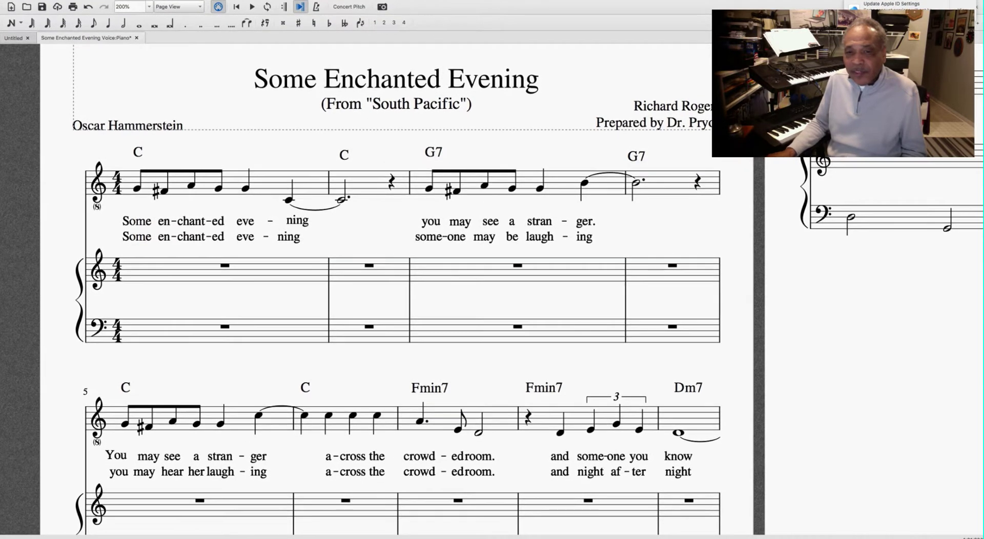
# Enter a half-note C on beat 1 of measure 1 in the piano's treble staff and lower it an octave to middle C.
pyautogui.moveTo(496, 358); pyautogui.dragTo(528, 167)
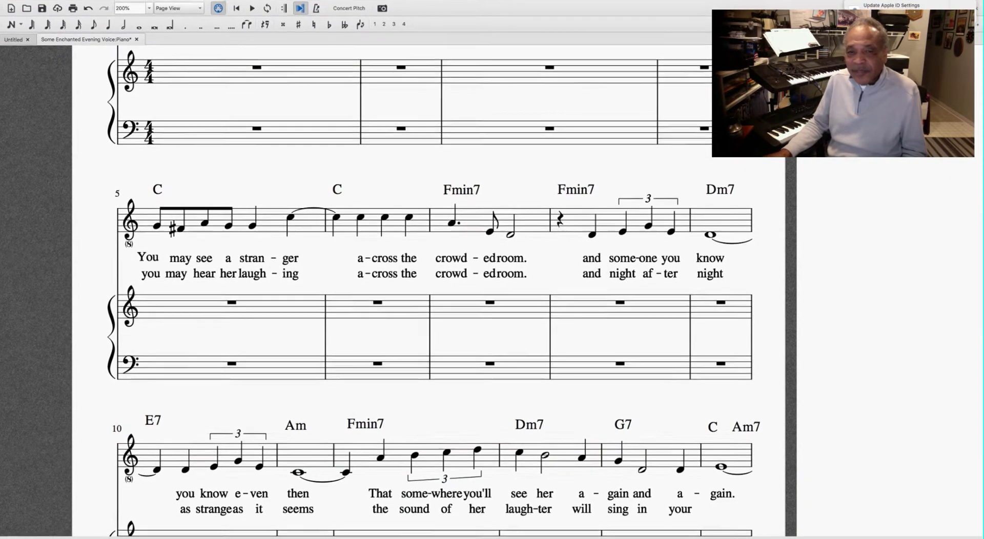
pyautogui.moveTo(422, 399); pyautogui.dragTo(418, 306)
pyautogui.moveTo(413, 345); pyautogui.dragTo(367, 537)
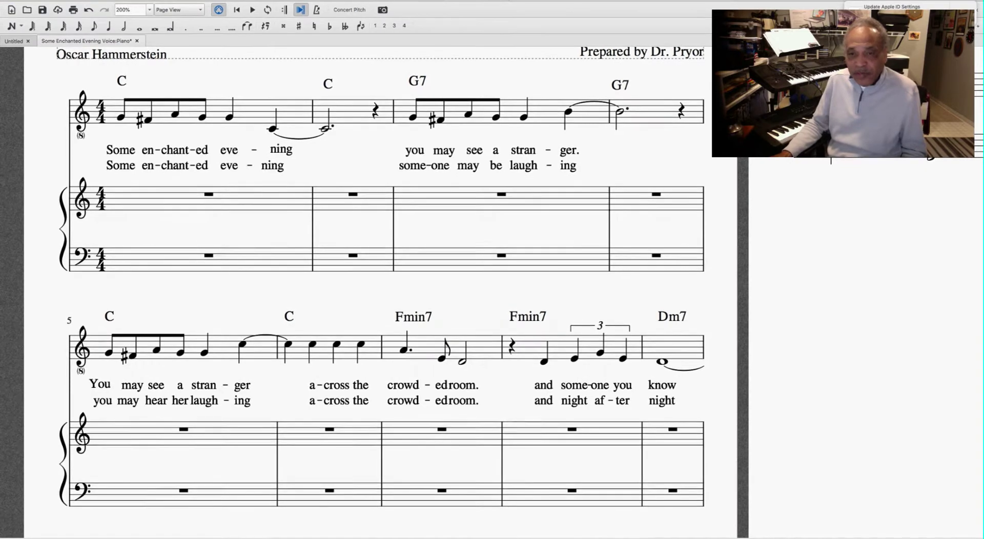
pyautogui.moveTo(252, 279); pyautogui.dragTo(275, 325)
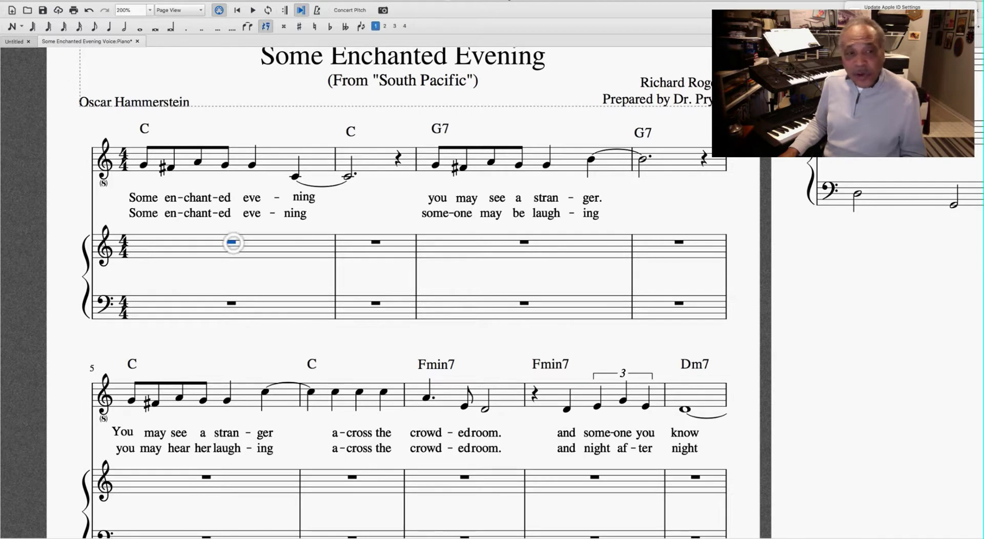
pyautogui.click(231, 241)
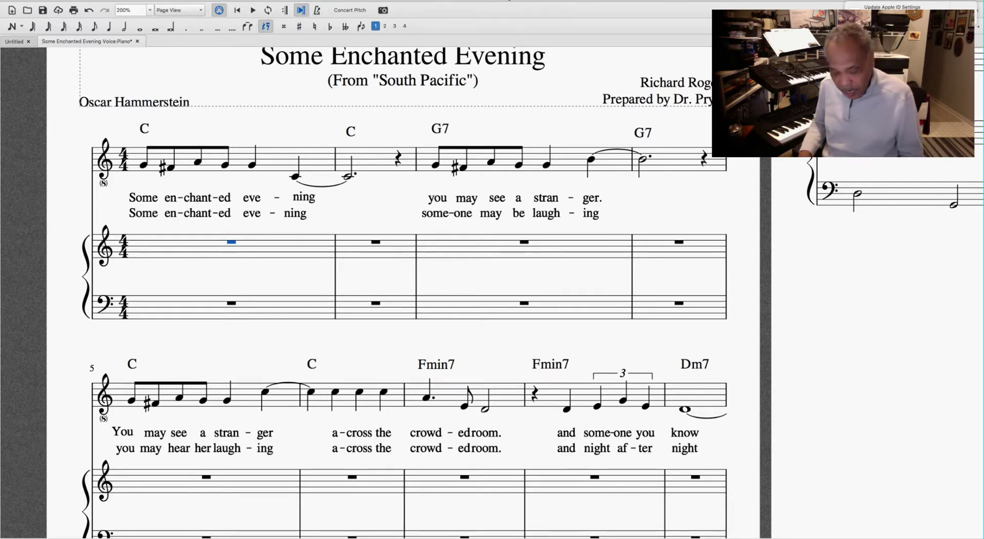
pyautogui.press('6')
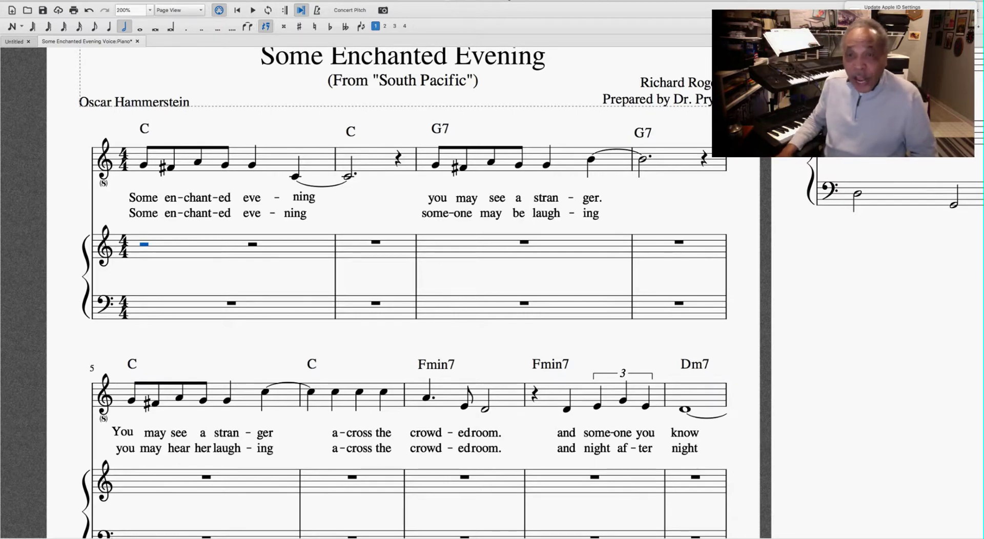
pyautogui.click(144, 245)
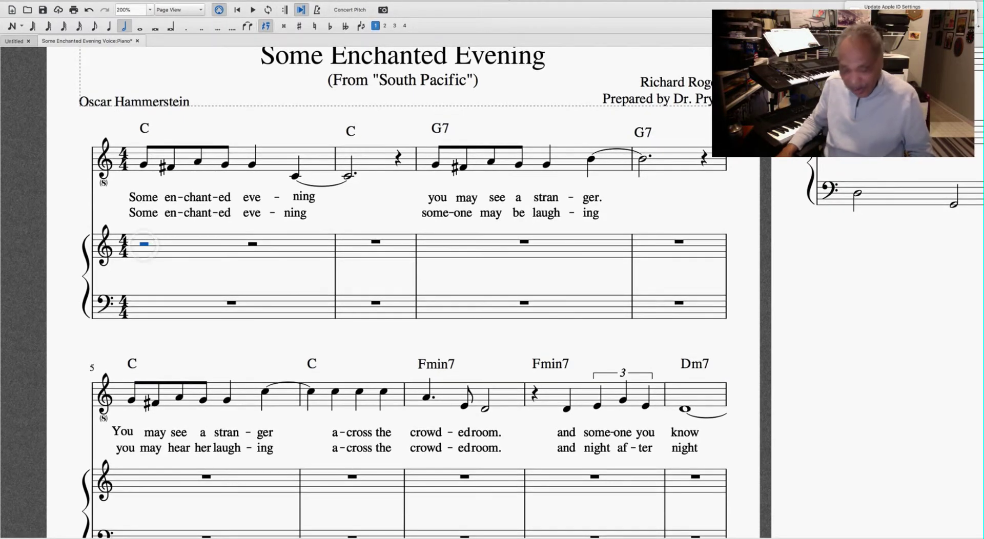
pyautogui.press('n')
pyautogui.press('d')
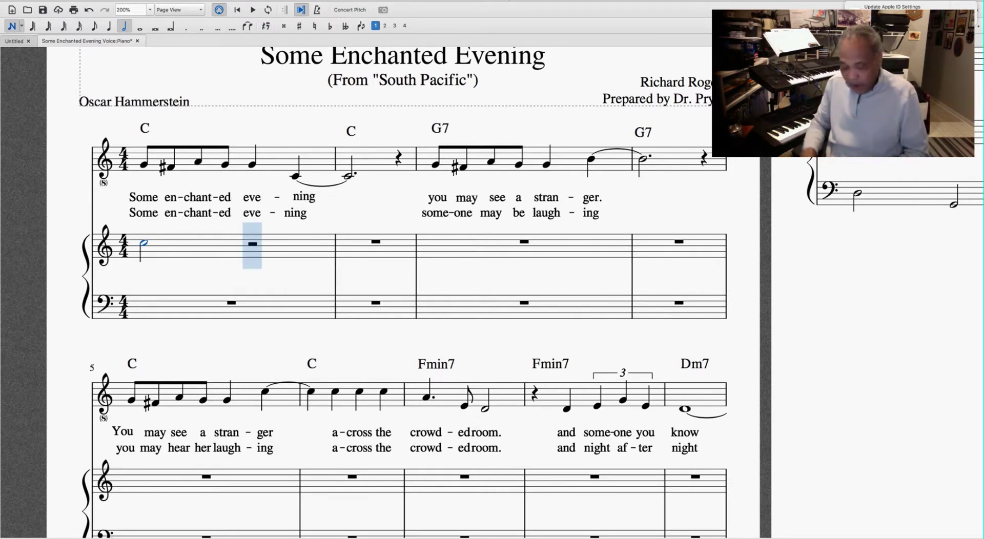
pyautogui.press('Escape')
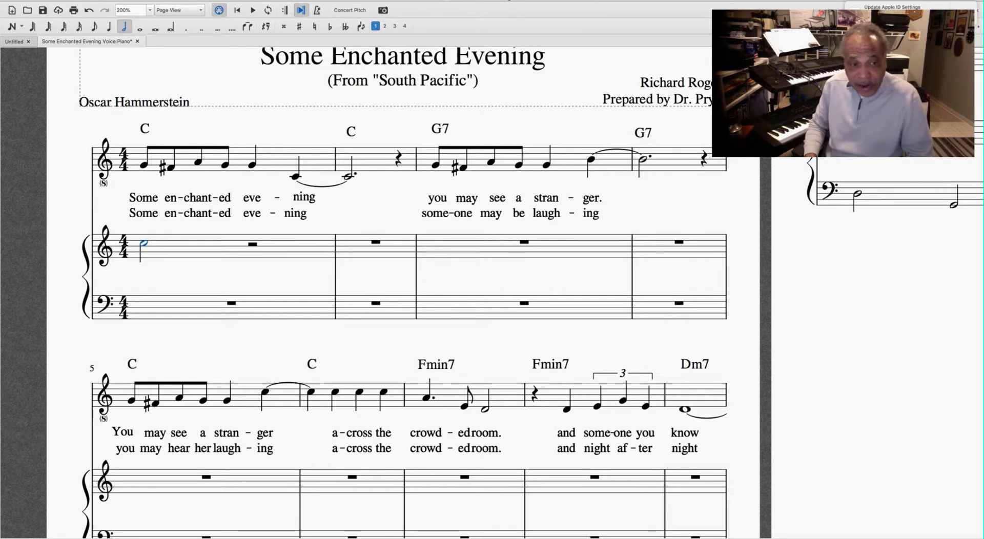
pyautogui.press('super+Down')
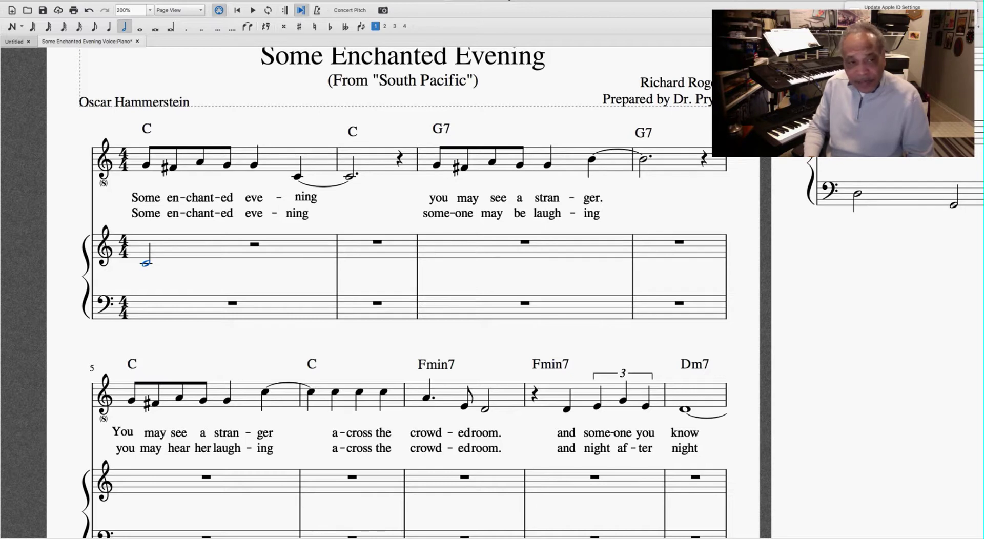
# Raise the half-note C by three semitones and lower it back to middle C.
pyautogui.press('Up')
pyautogui.press('Up')
pyautogui.press('Up')
pyautogui.press('Down')
pyautogui.press('Down')
pyautogui.press('Down')
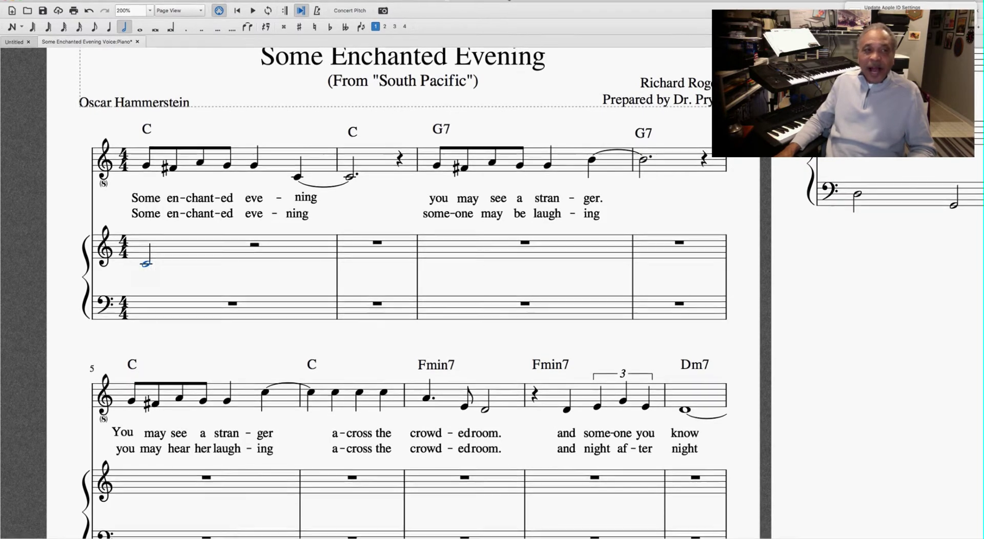
# Try to add a note a third above the half-note C, and undo the change.
pyautogui.click(113, 4)
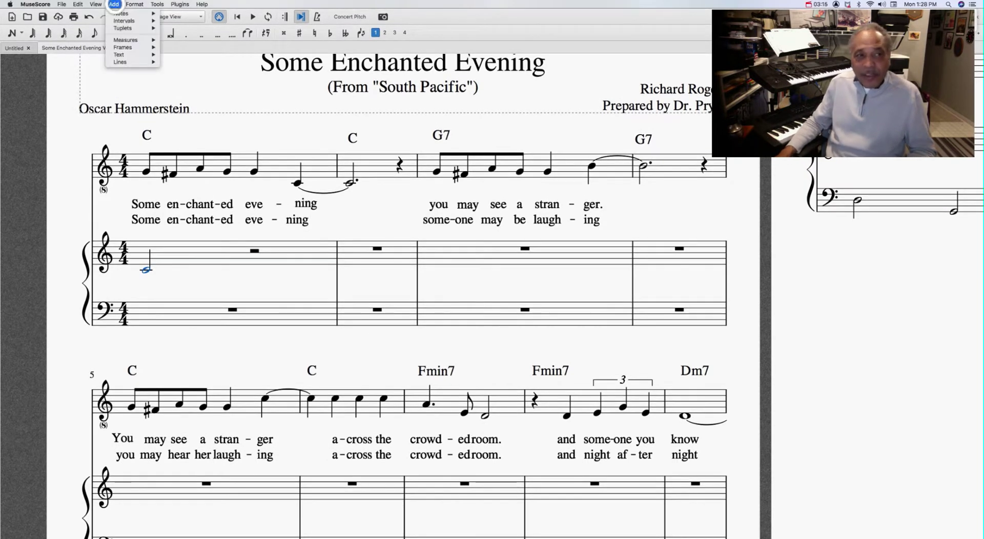
pyautogui.moveTo(124, 21)
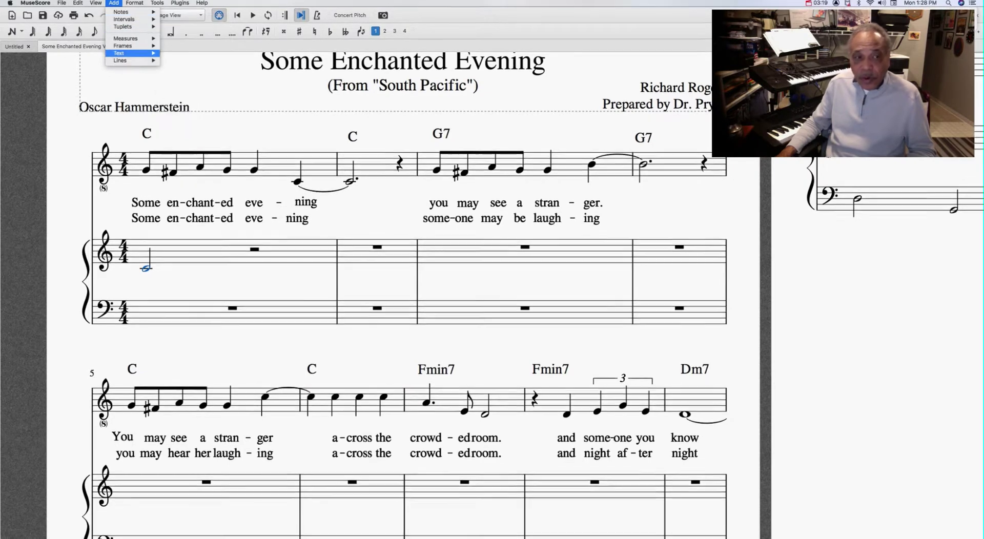
pyautogui.click(176, 289)
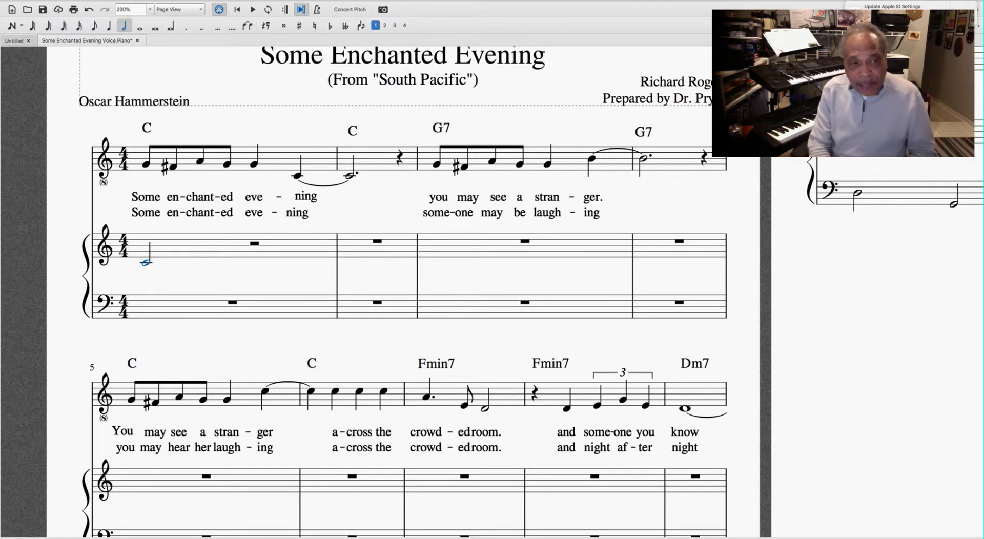
pyautogui.press('super+3')
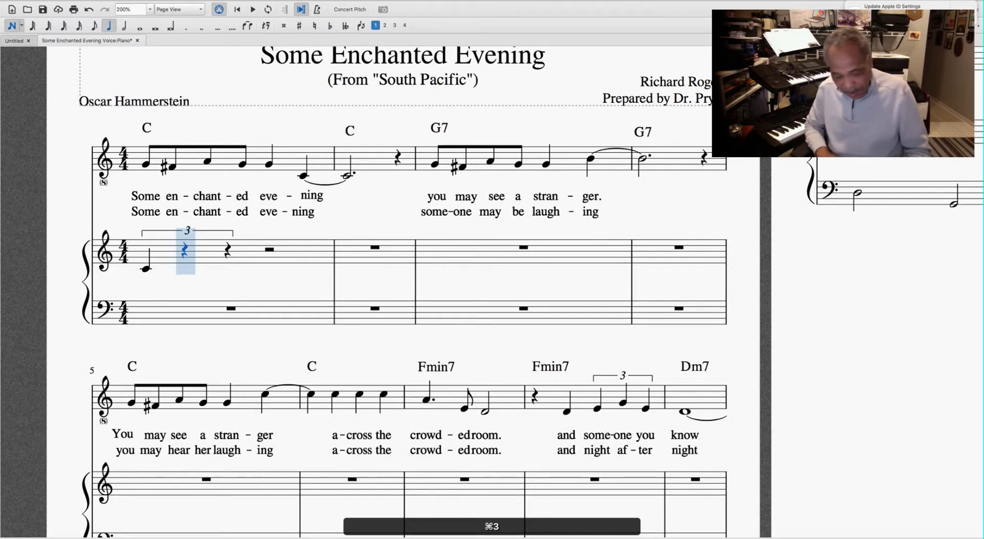
pyautogui.press('super+z')
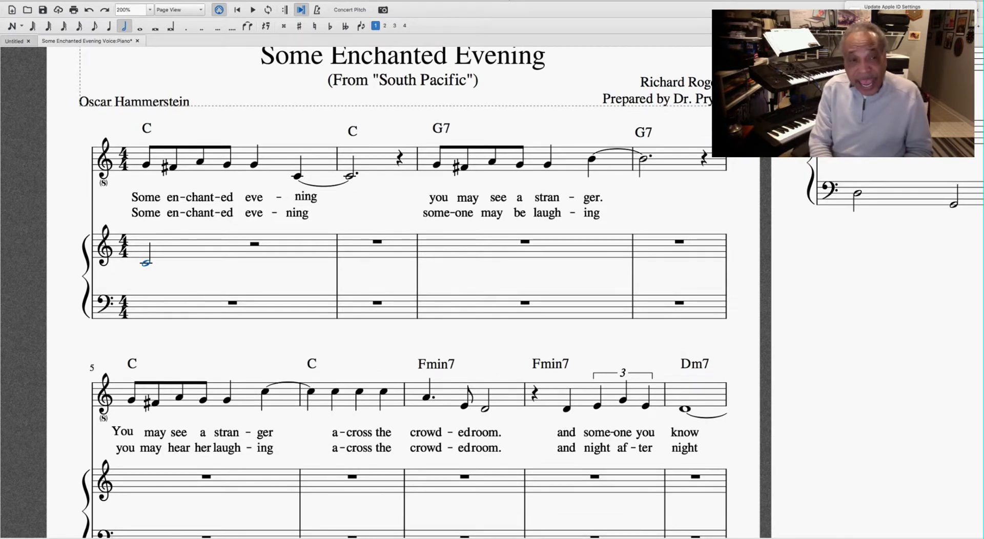
# Stack E and G above the half-note C to form a triad, and repeat the chord on beat 3 of measure 1.
pyautogui.hotkey('shift', 'e')
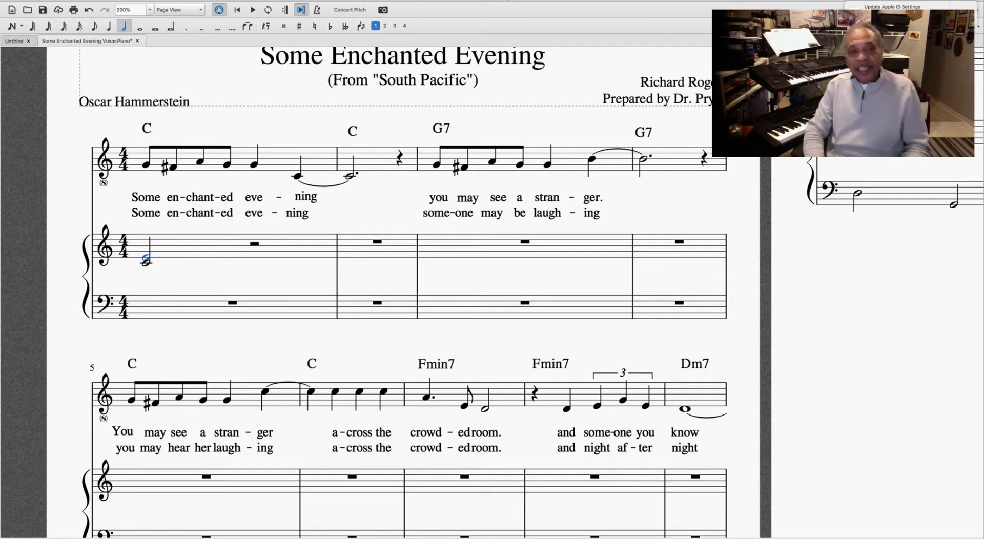
pyautogui.hotkey('alt', '3')
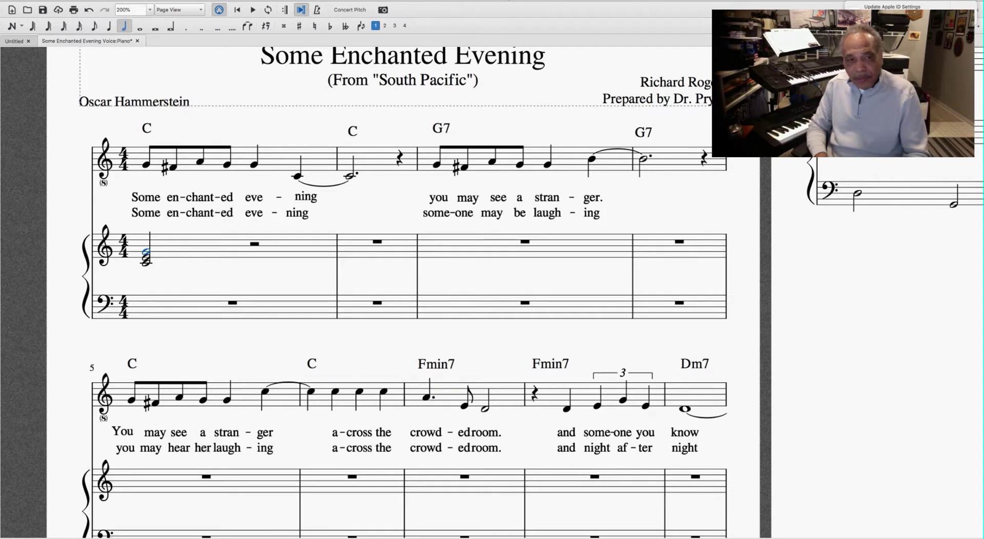
pyautogui.keyDown('shift'); pyautogui.click(146, 263); pyautogui.keyUp('shift')
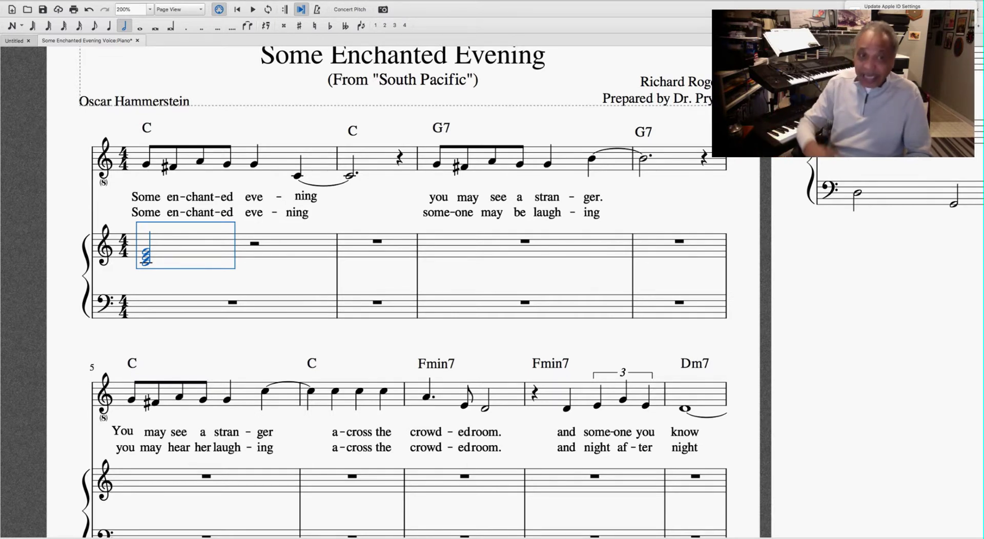
pyautogui.press('r')
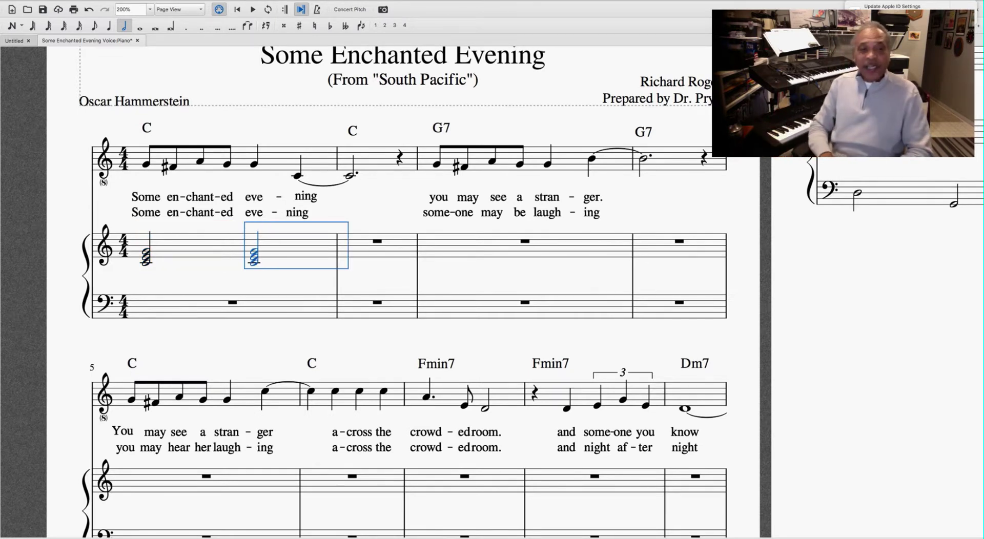
pyautogui.press('Escape')
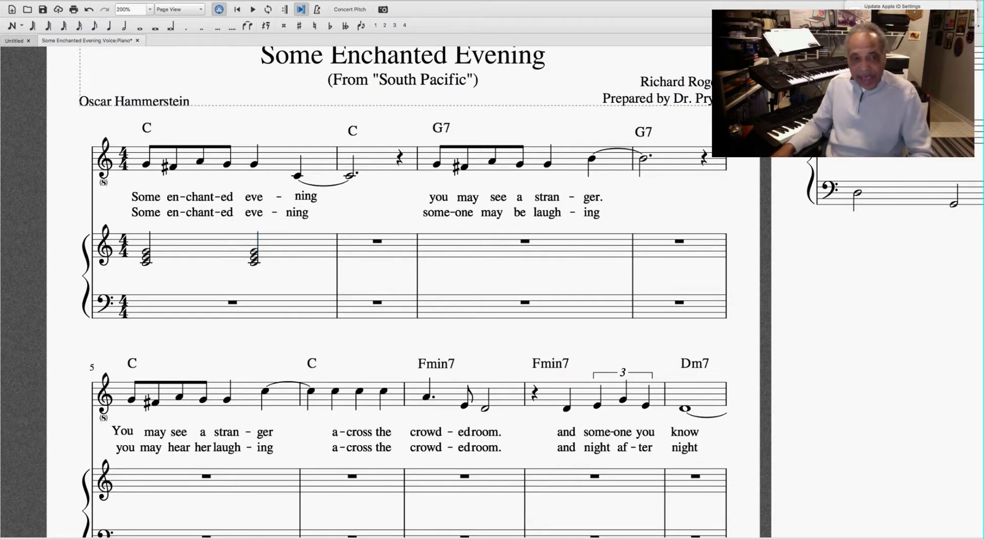
# Check the first chord on the on-screen piano keyboard, hide the keyboard, and play back the opening measure.
pyautogui.click(146, 252)
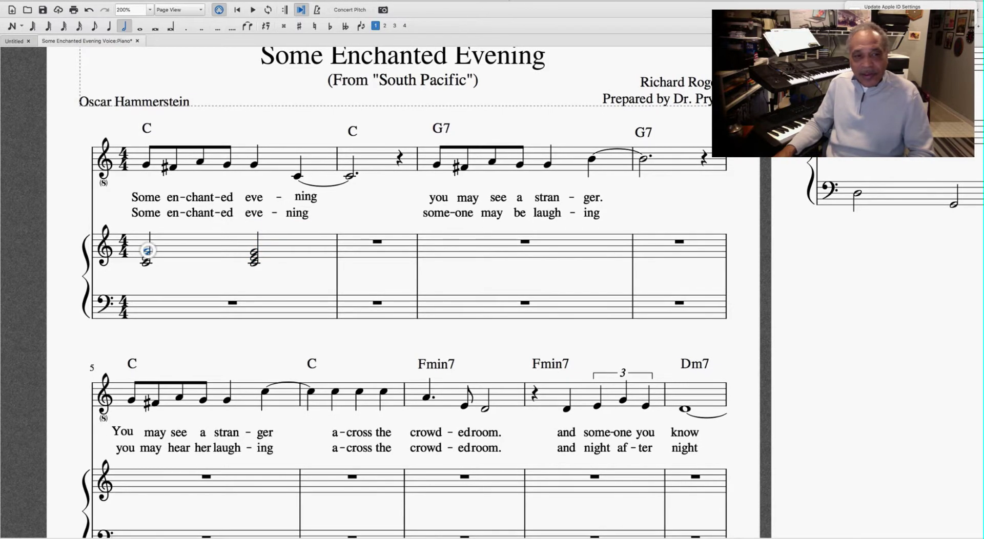
pyautogui.press('p')
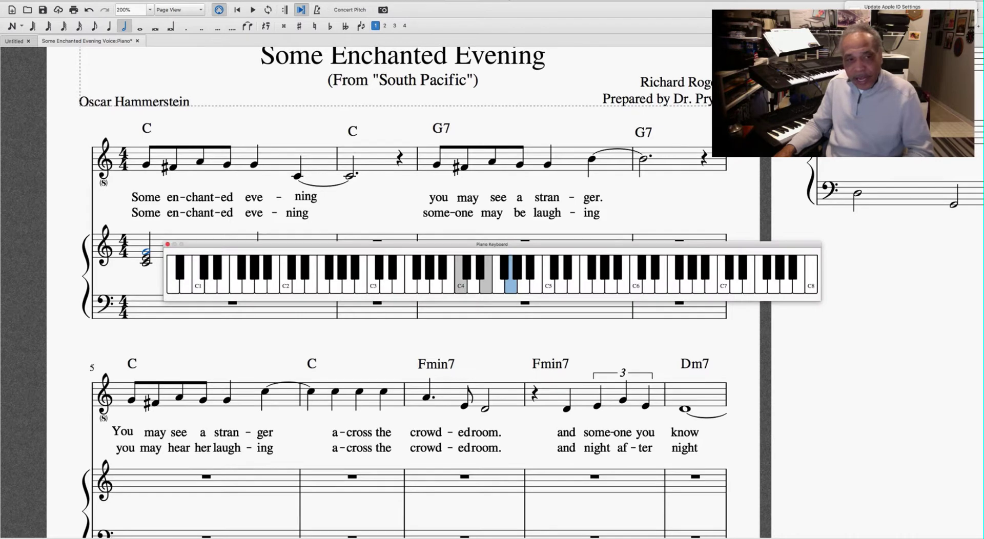
pyautogui.press('p')
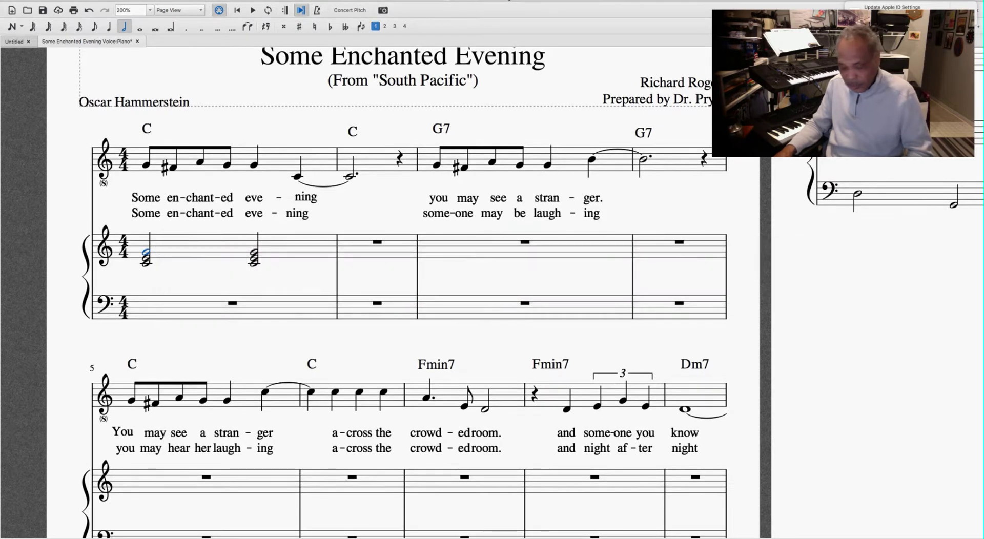
pyautogui.press('space')
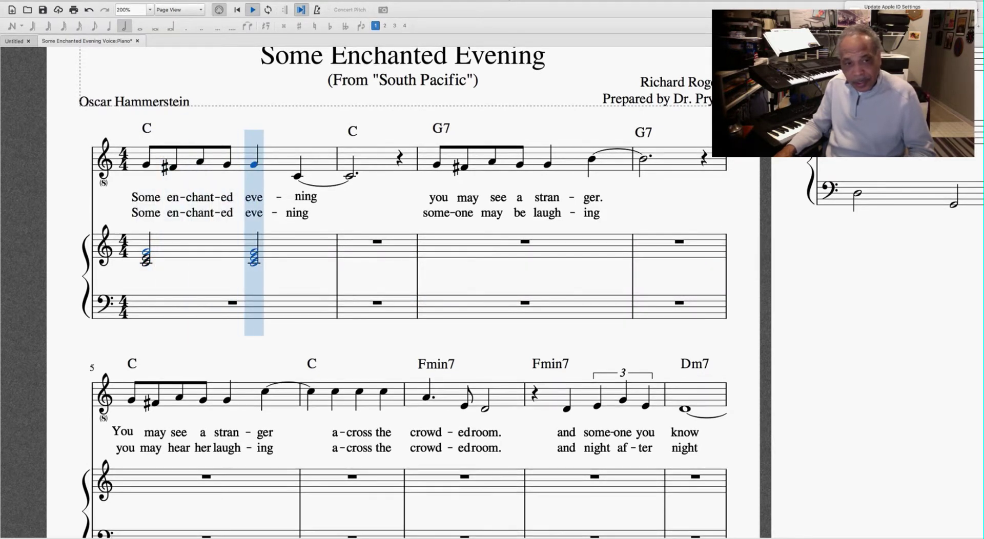
pyautogui.press('space')
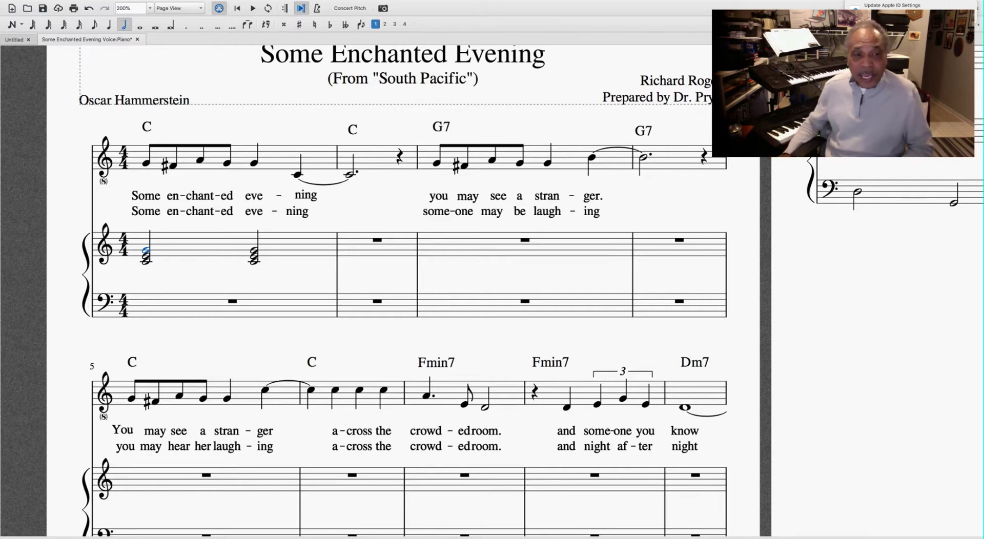
# Enter a quarter-note C on beat 1 of measure 1 in the piano's bass staff.
pyautogui.click(232, 301)
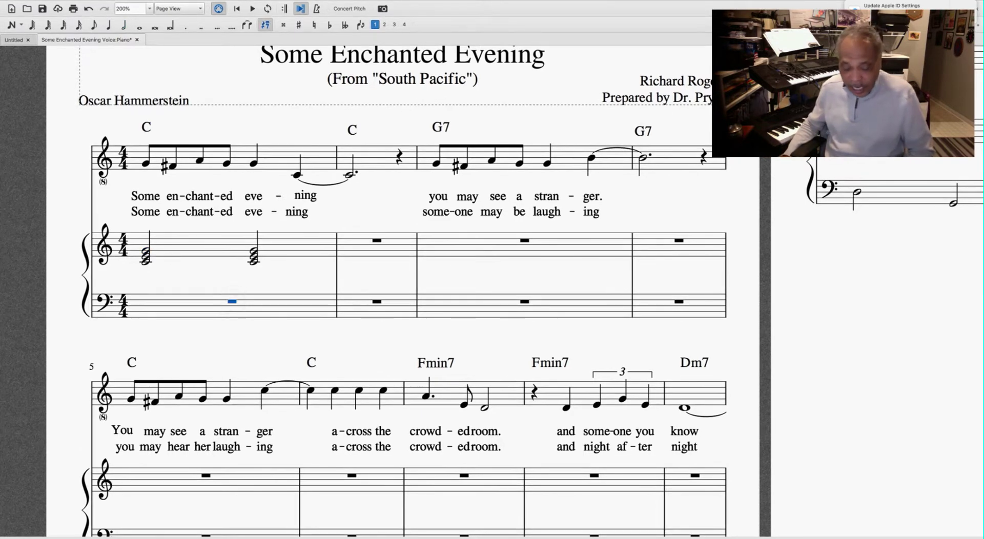
pyautogui.press('5')
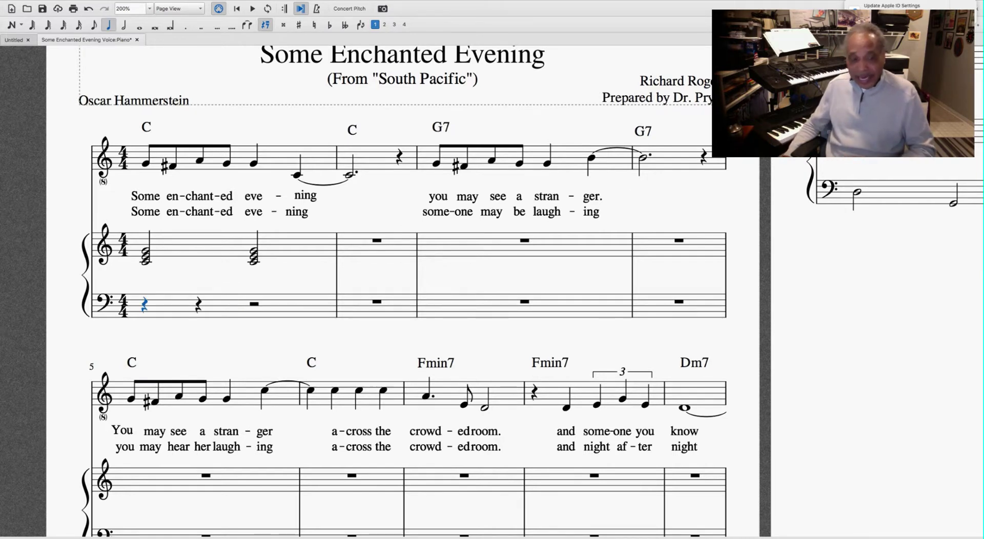
pyautogui.press('c')
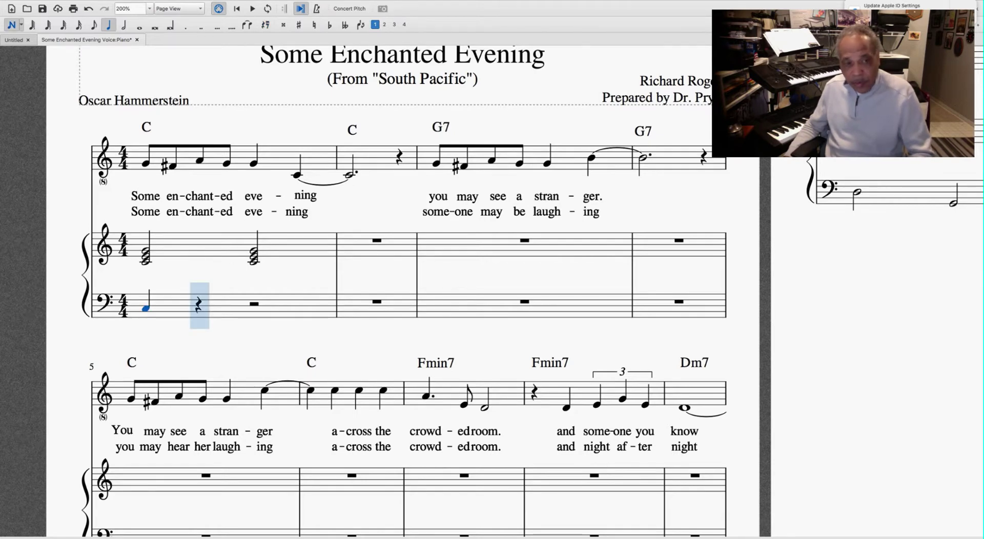
pyautogui.press('Escape')
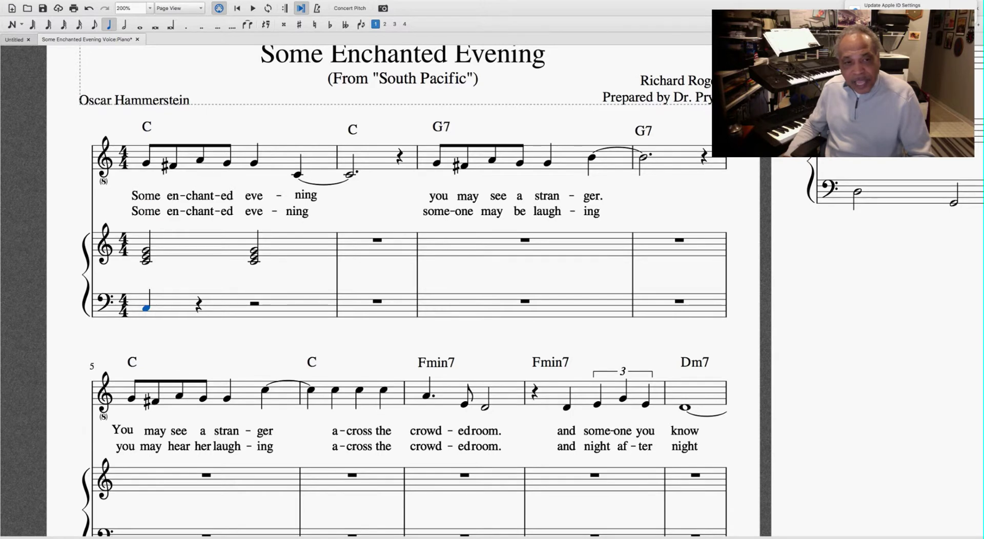
# Enter a quarter-note low G on beat 3 of measure 1 in the piano's bass staff.
pyautogui.click(255, 304)
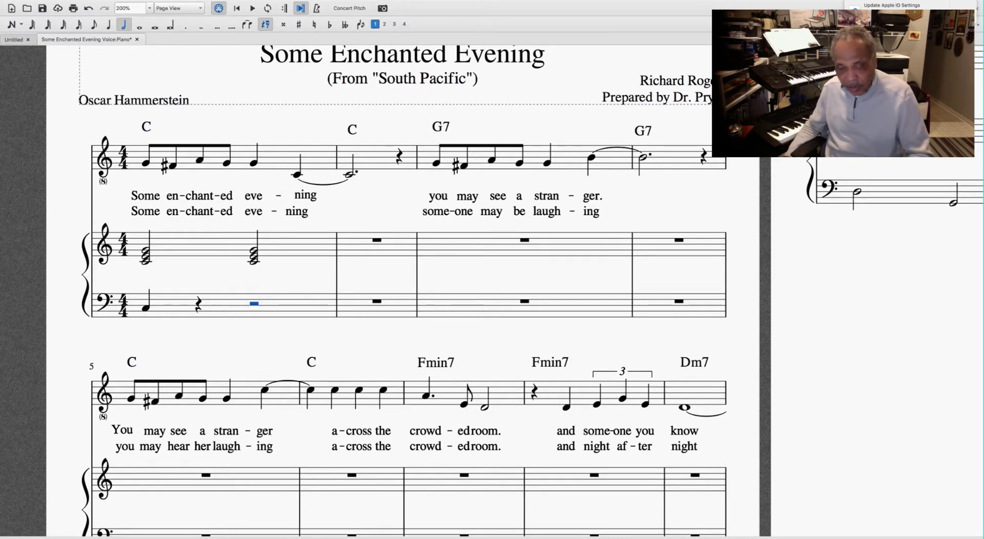
pyautogui.press('4')
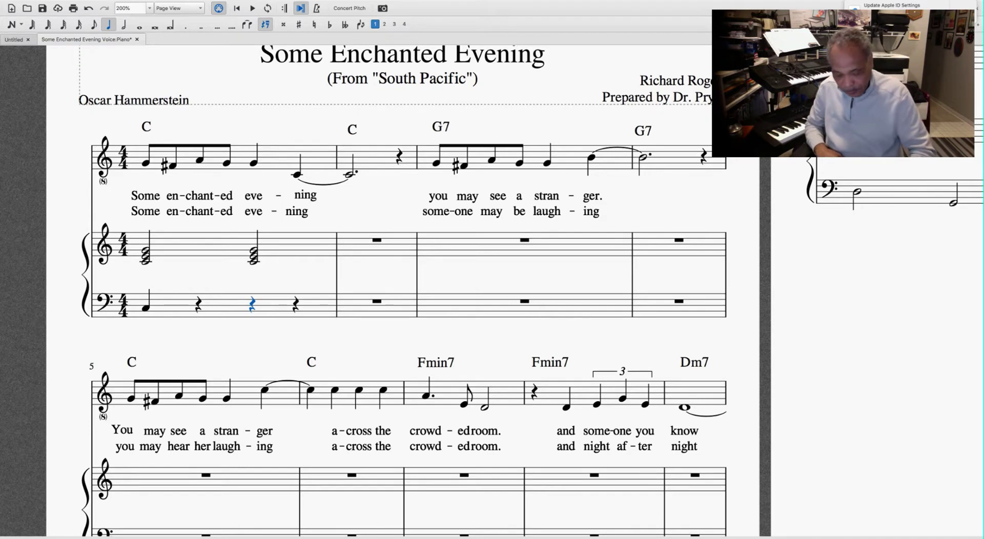
pyautogui.press('n')
pyautogui.press('g')
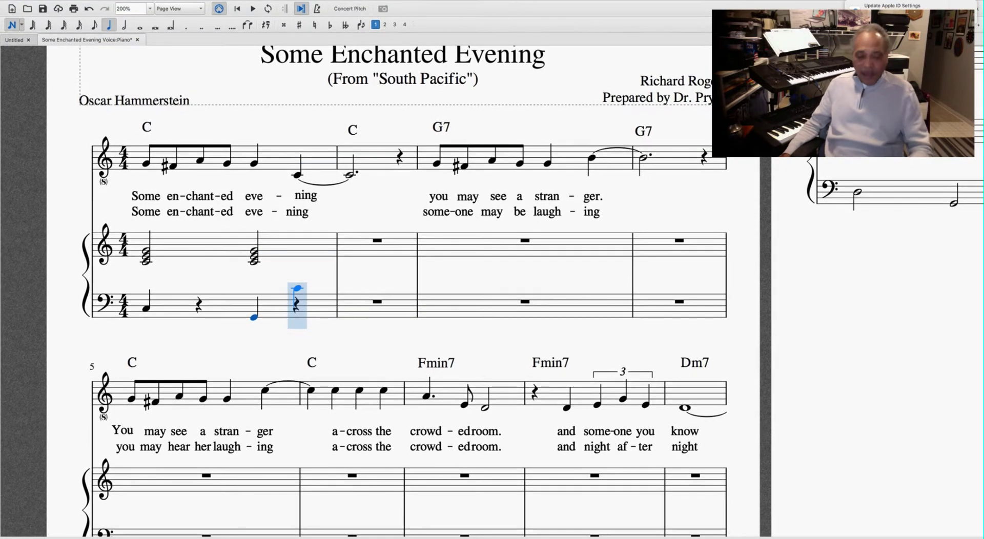
pyautogui.press('Escape')
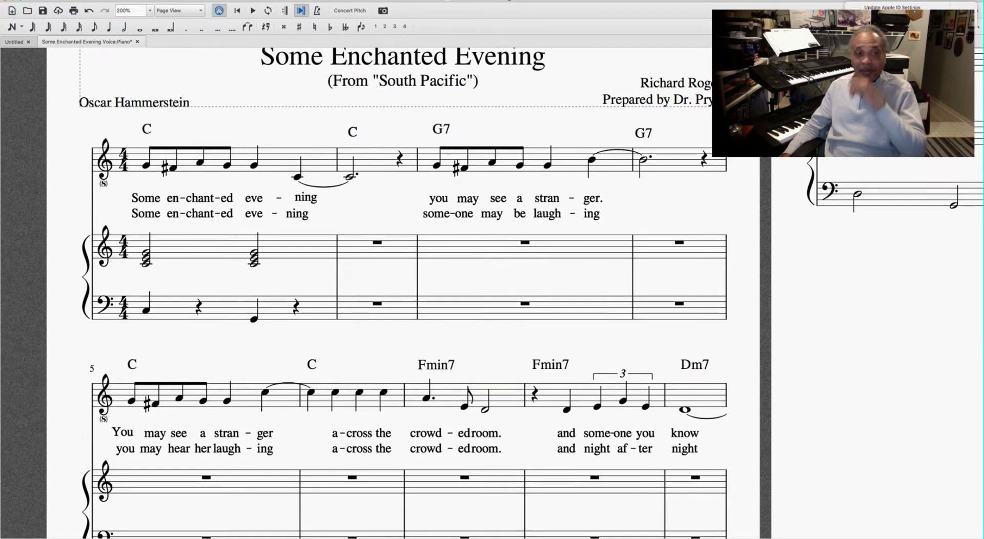
# Repeat the chords and bass notes of measure 1 from both piano staves into measure 2.
pyautogui.click(223, 240)
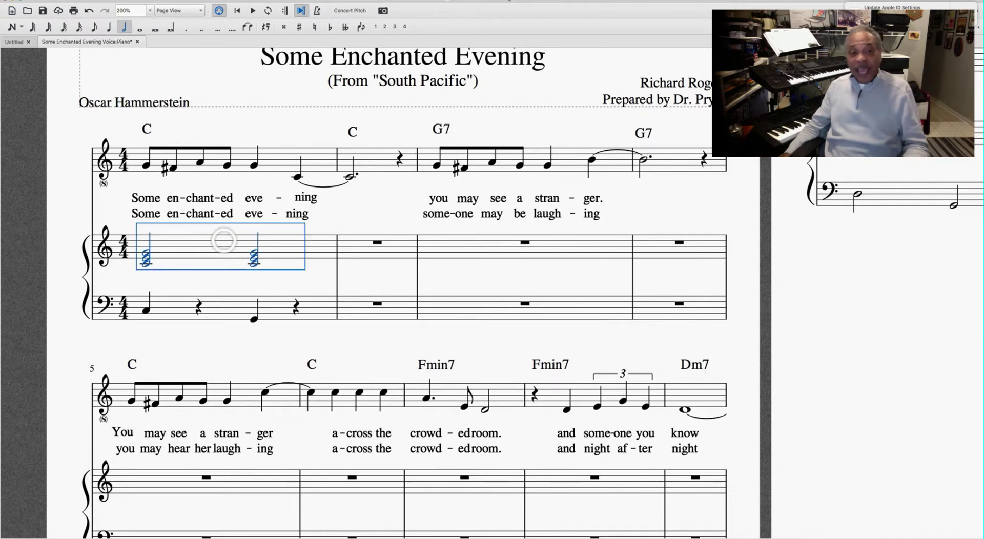
pyautogui.keyDown('shift'); pyautogui.click(308, 302); pyautogui.keyUp('shift')
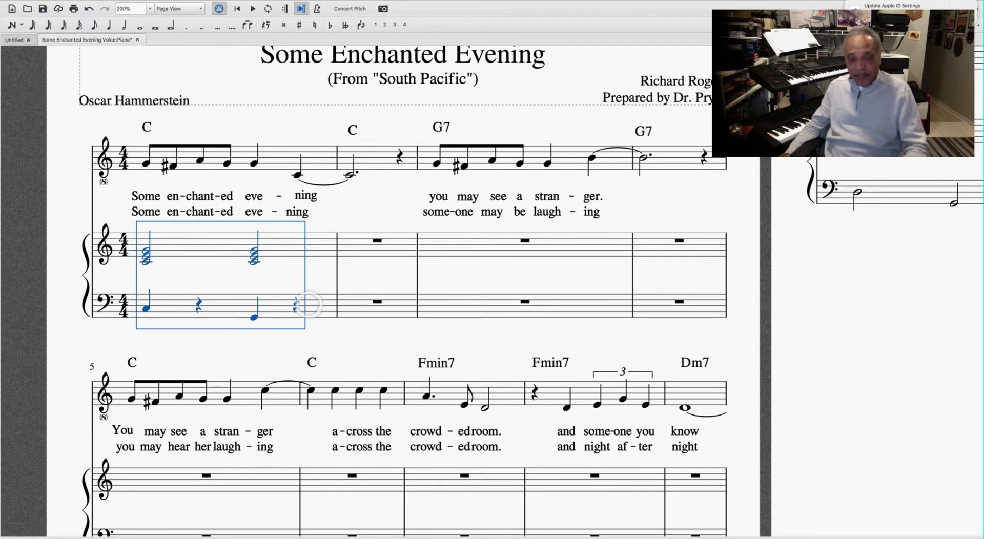
pyautogui.press('r')
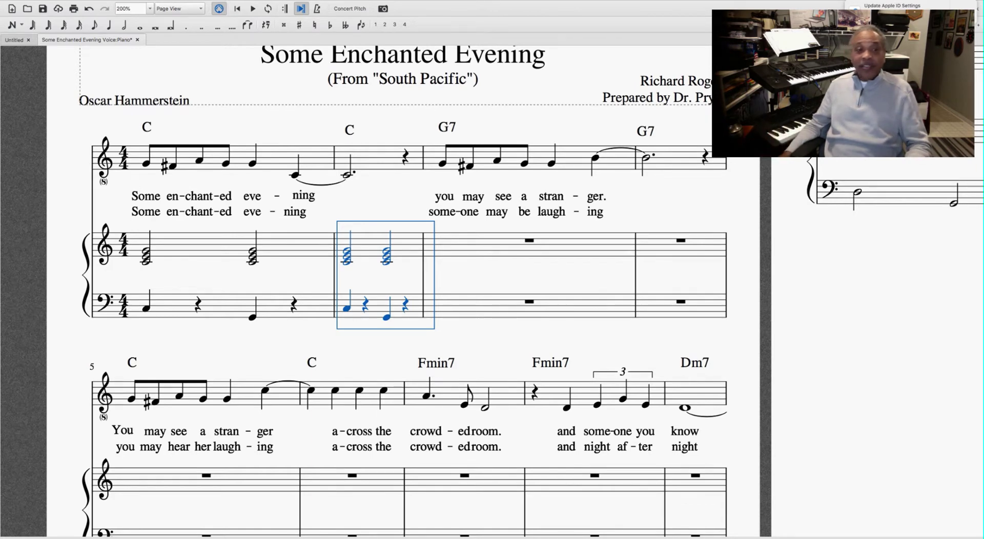
# Play back the opening from the first melody note to hear the accompaniment with the vocal line.
pyautogui.keyDown('shift'); pyautogui.click(145, 253); pyautogui.keyUp('shift')
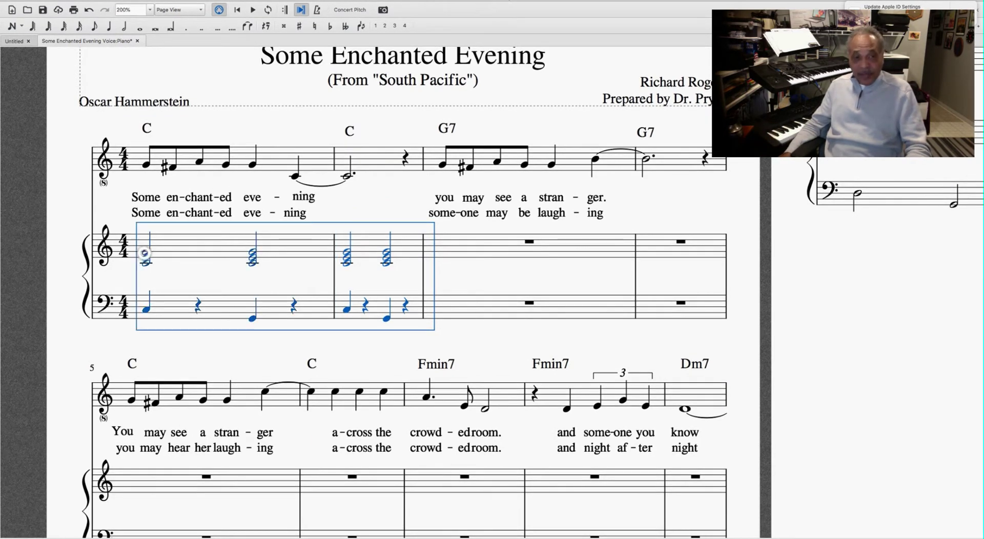
pyautogui.click(146, 165)
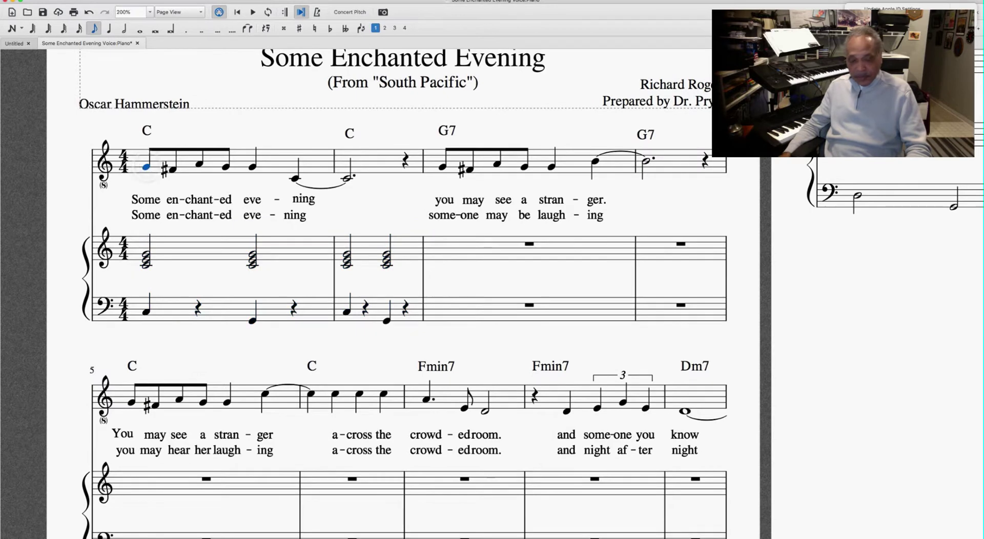
pyautogui.press('space')
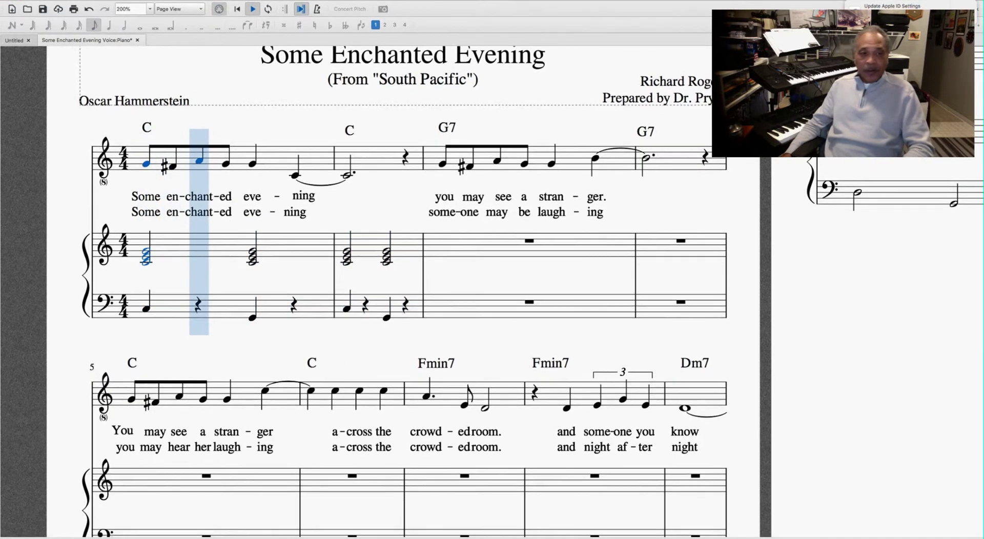
pyautogui.press('space')
# Enter a half-note G on beat 1 of measure 3 in the piano's treble staff and raise it an octave.
pyautogui.click(433, 277)
pyautogui.moveTo(434, 277); pyautogui.dragTo(283, 282)
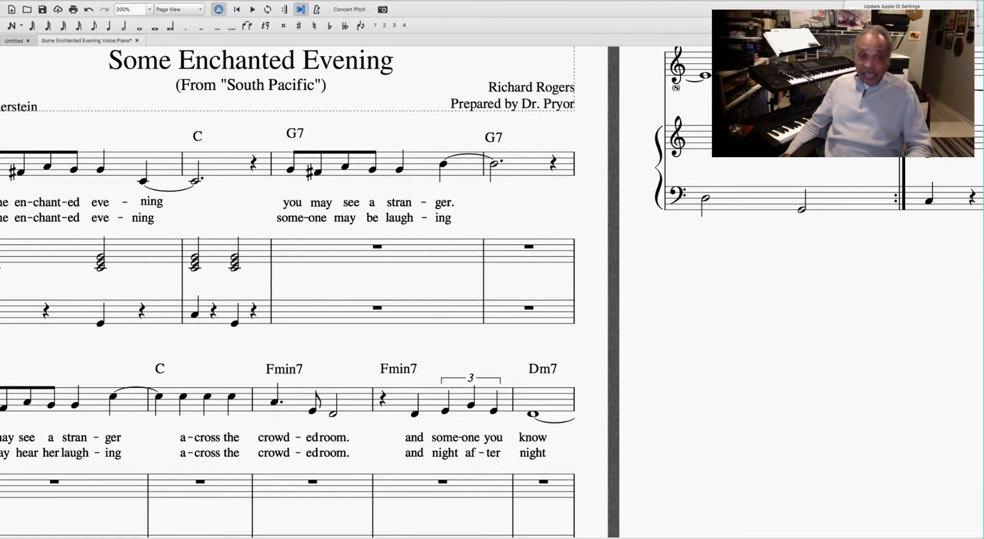
pyautogui.click(377, 247)
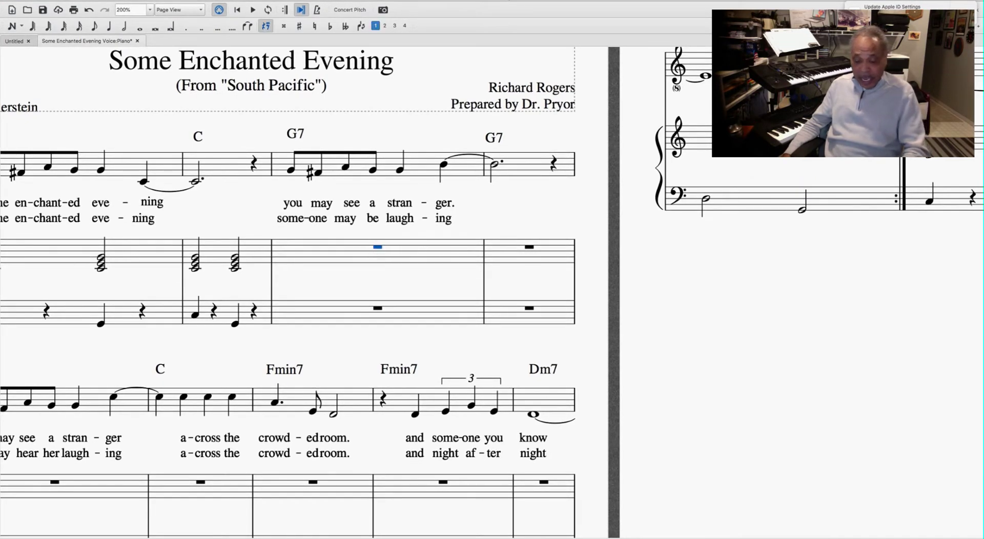
pyautogui.press('6')
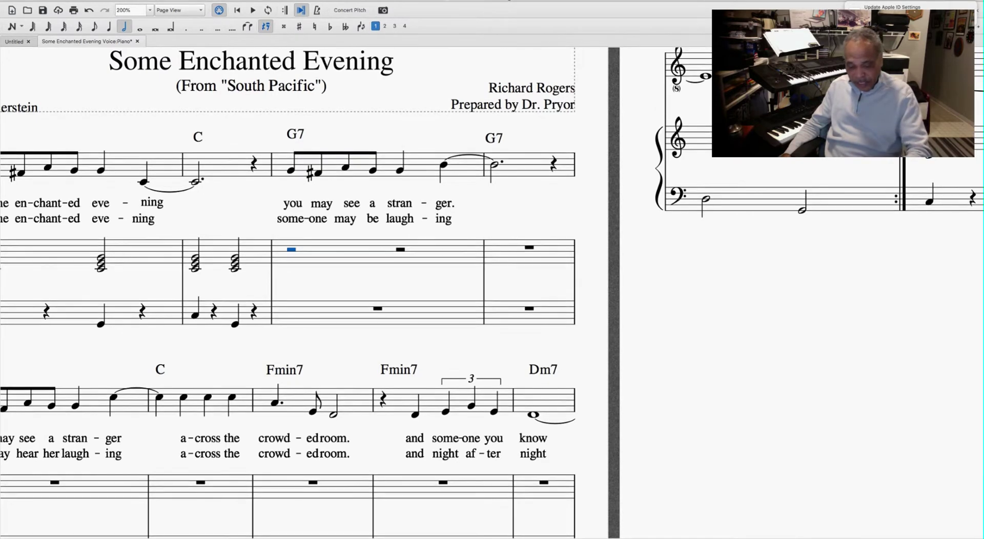
pyautogui.press('n')
pyautogui.press('g')
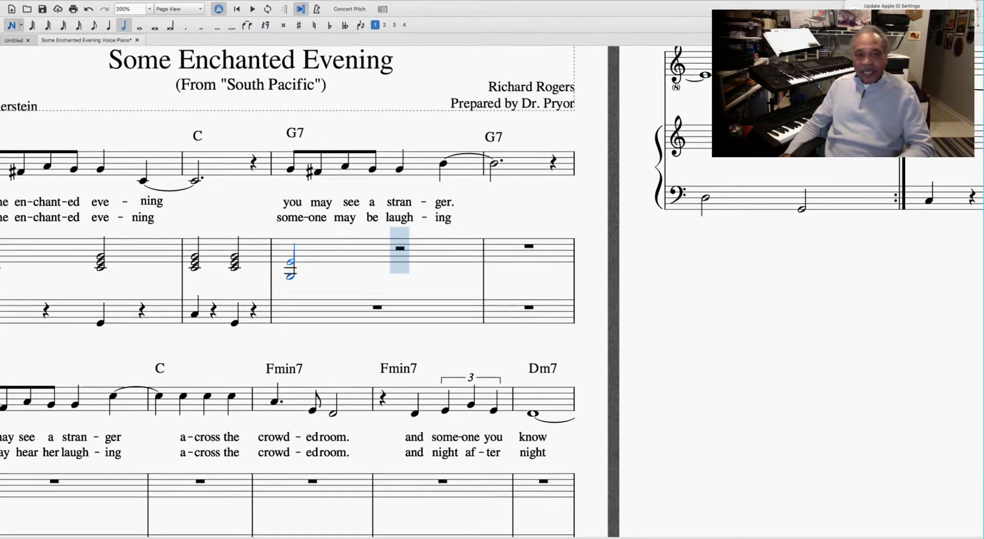
pyautogui.press('Escape')
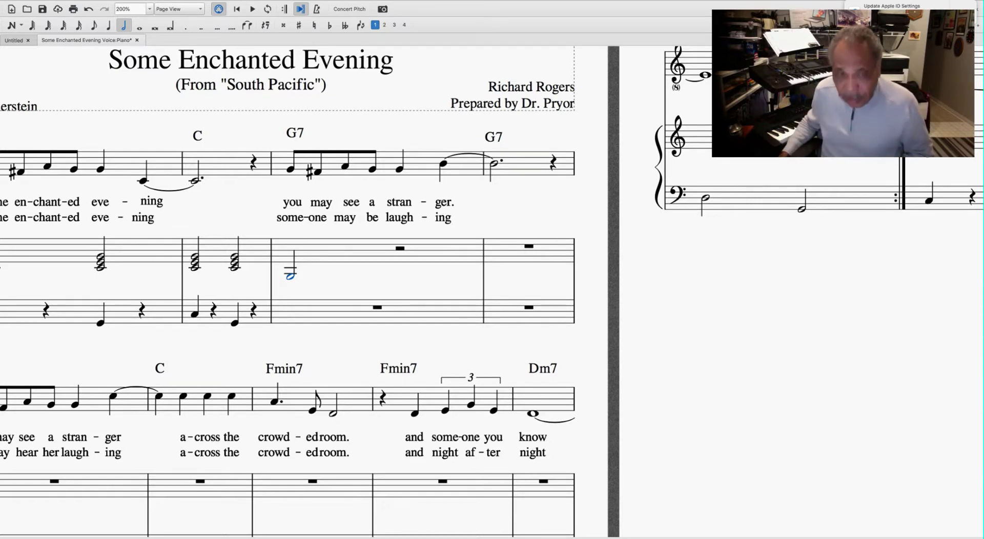
pyautogui.press('super+Up')
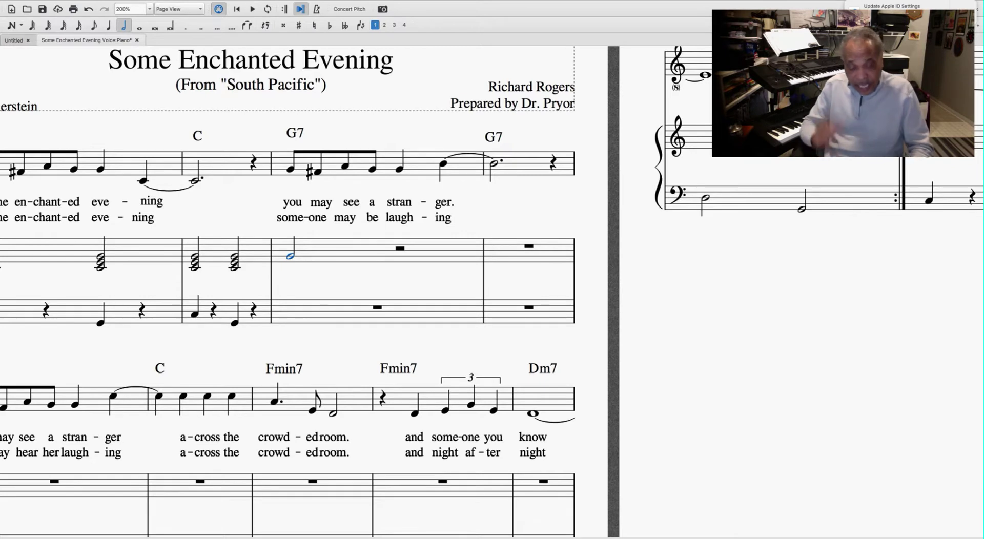
# Stack B, D and F above the half-note G in measure 3 to form a G7 chord.
pyautogui.hotkey('shift', 'b')
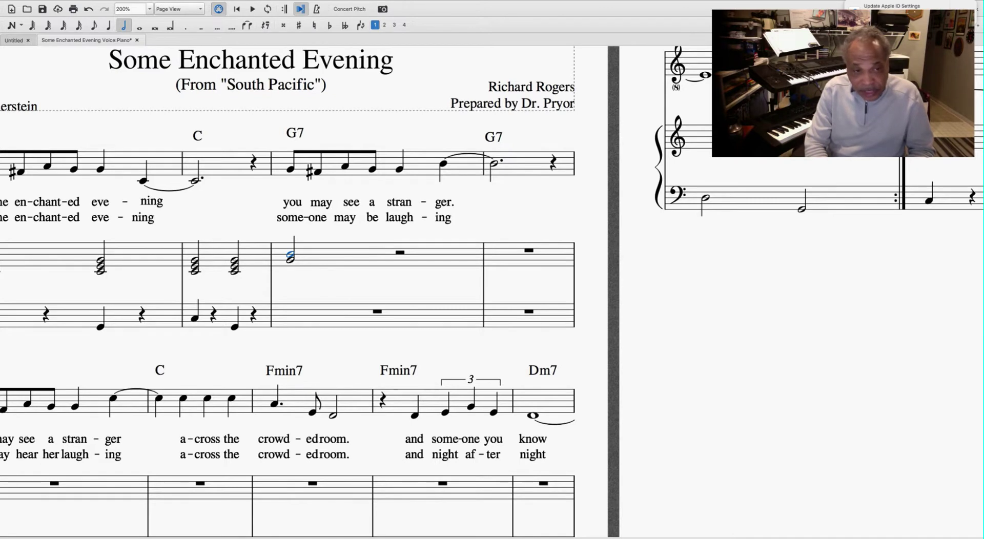
pyautogui.press('3')
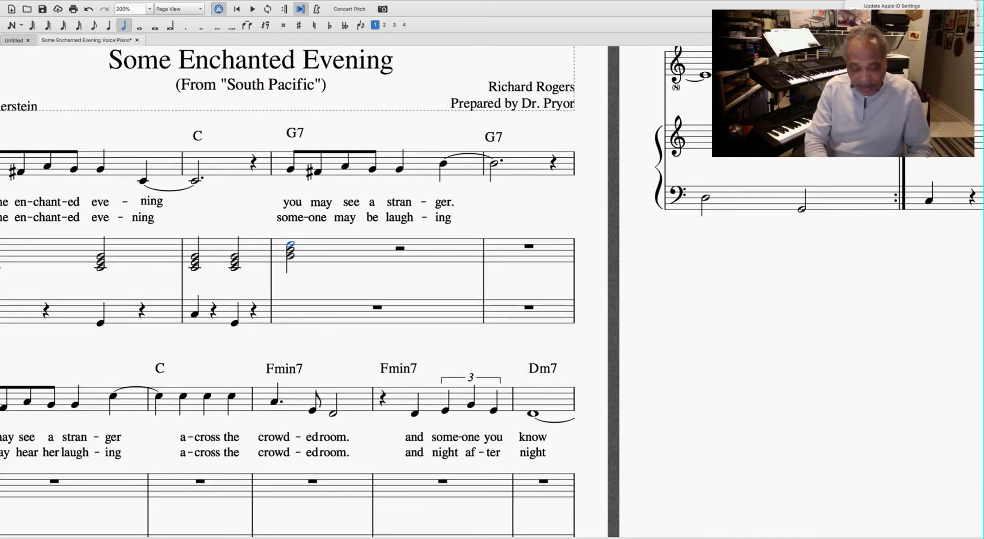
pyautogui.press('3')
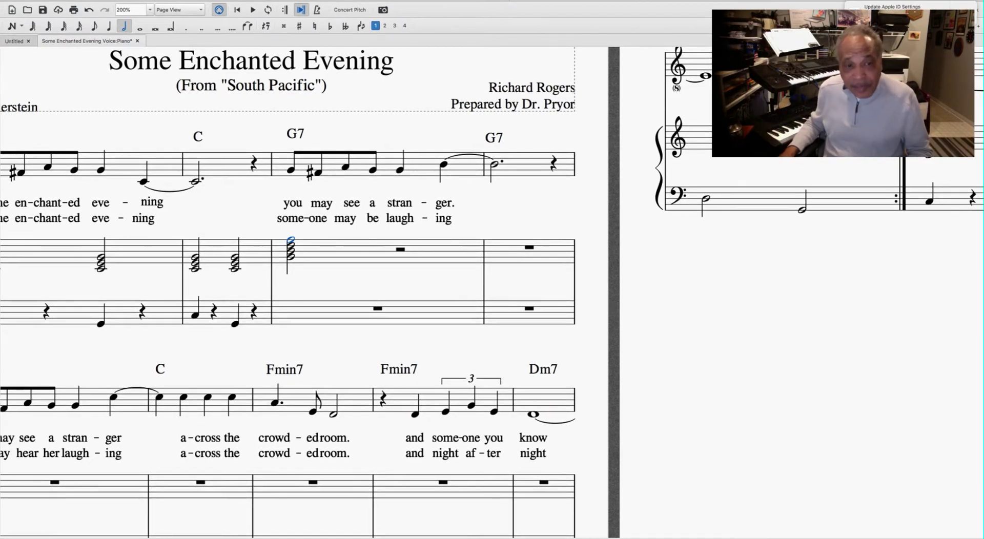
# Repeat the G7 chord on beat 3 of measure 3 in the piano's treble staff.
pyautogui.keyDown('shift'); pyautogui.click(290, 251); pyautogui.keyUp('shift')
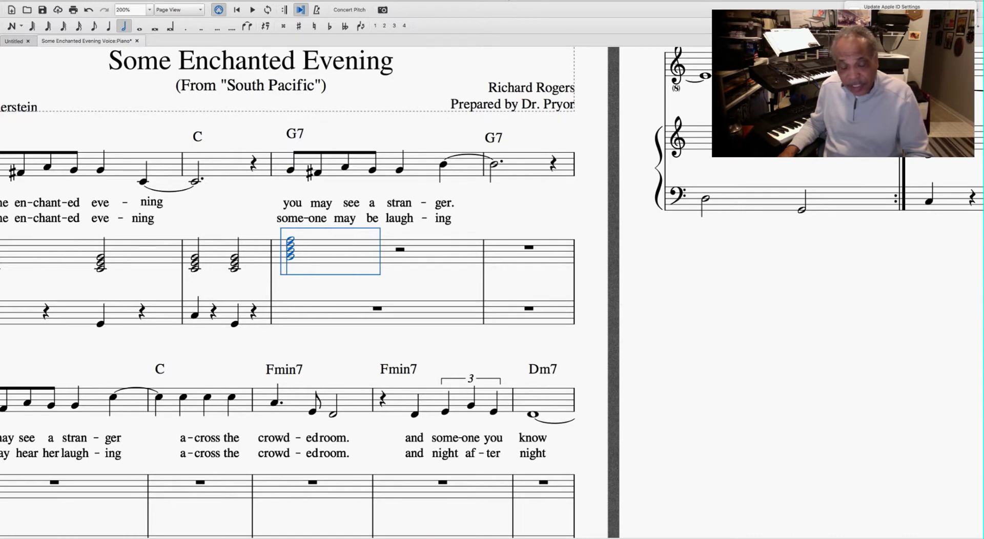
pyautogui.press('r')
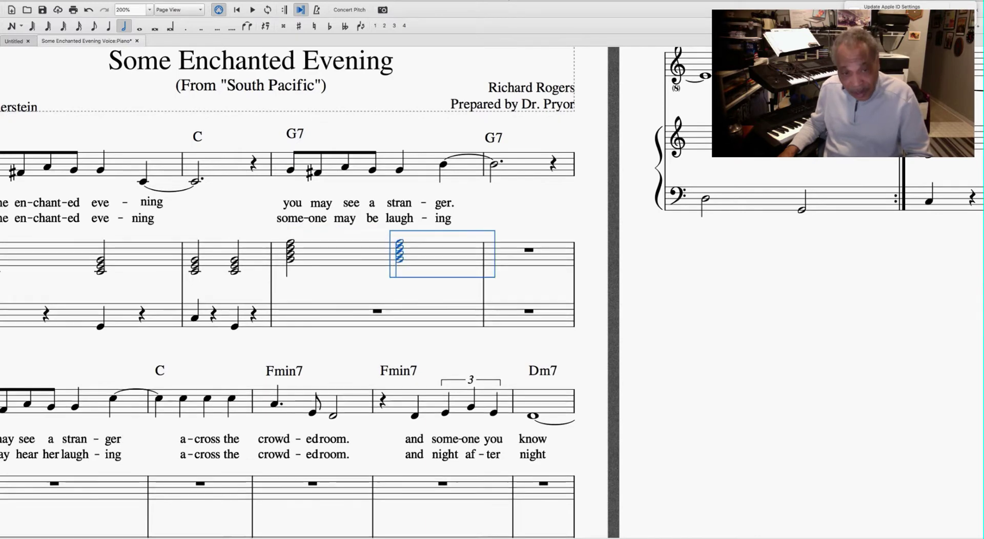
pyautogui.press('Escape')
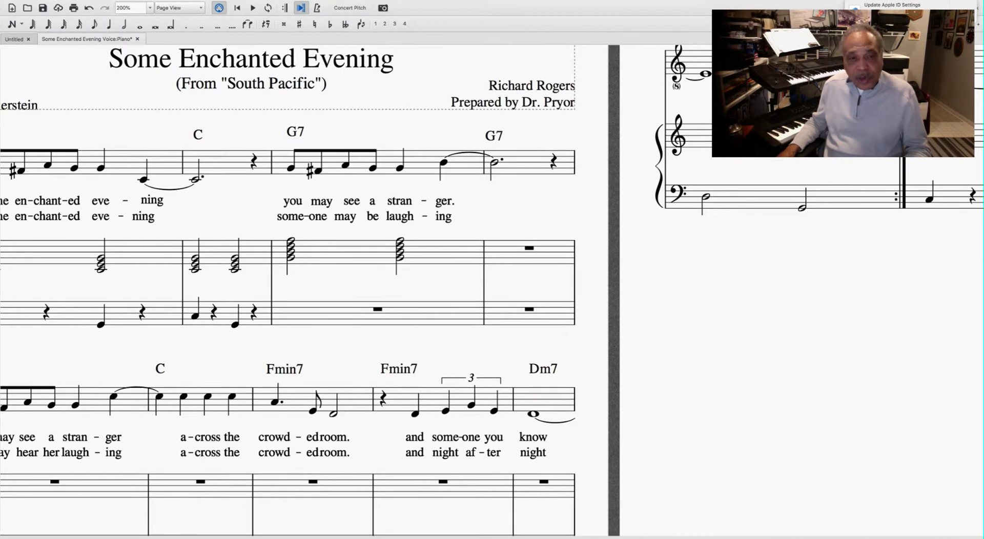
# Enter a quarter-note low G on beat 1 of measure 3 in the piano's bass staff.
pyautogui.click(377, 309)
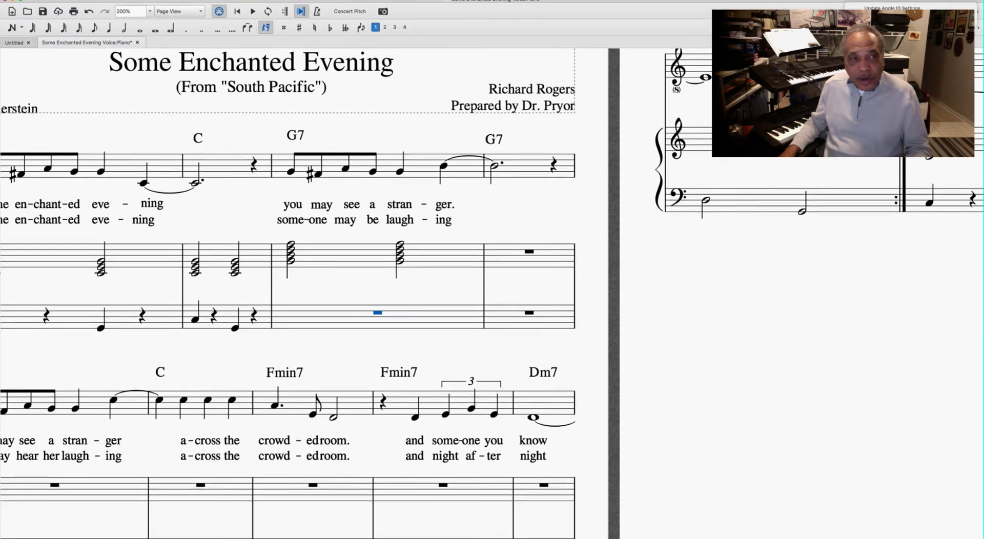
pyautogui.click(109, 24)
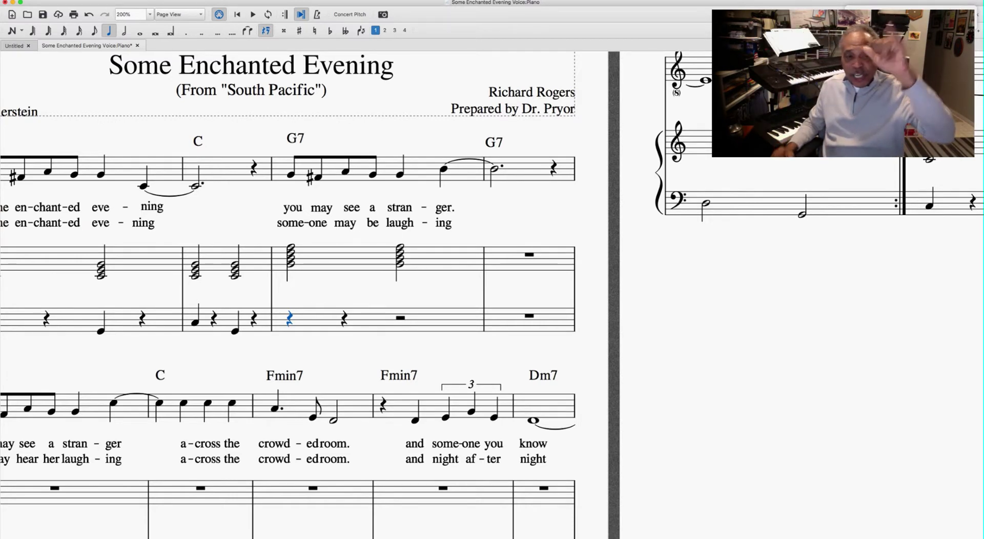
pyautogui.press('n')
pyautogui.press('g')
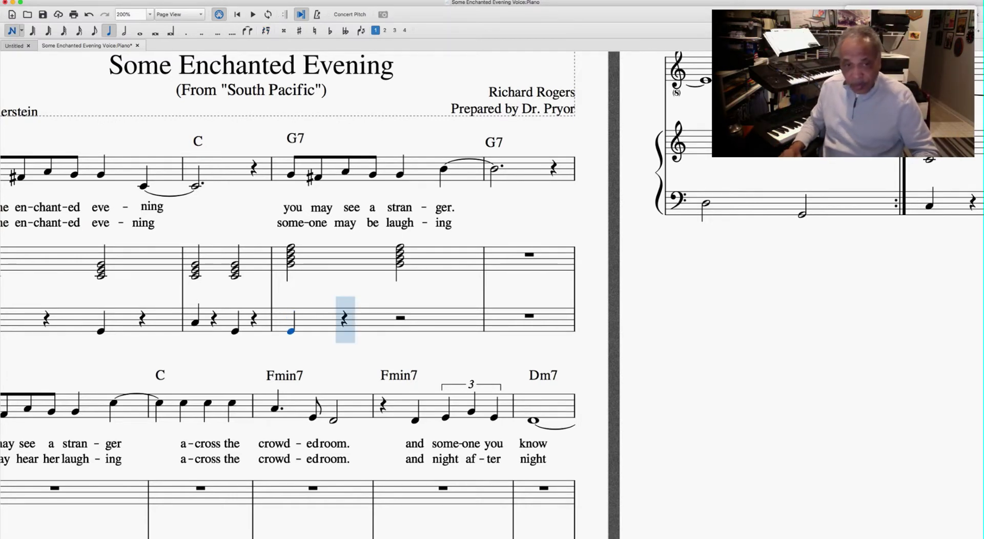
pyautogui.press('Escape')
# Enter a quarter note on beat 3 of measure 3 in the piano's bass staff and set its pitch to D.
pyautogui.click(398, 318)
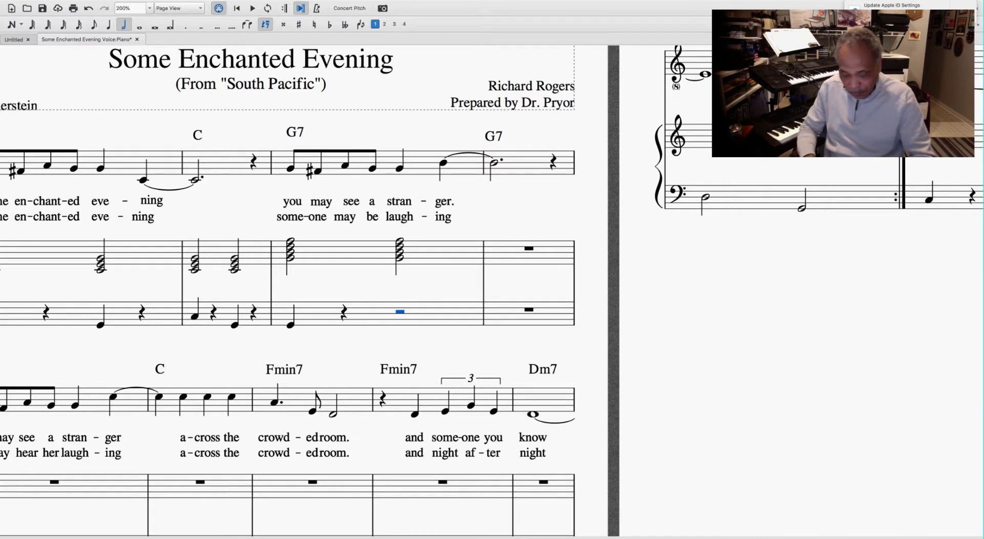
pyautogui.press('4')
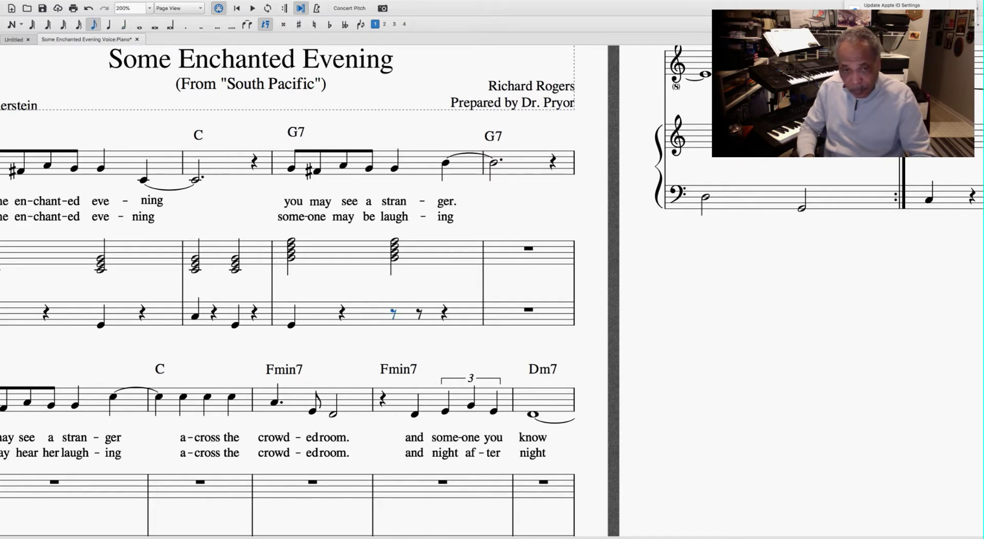
pyautogui.press('5')
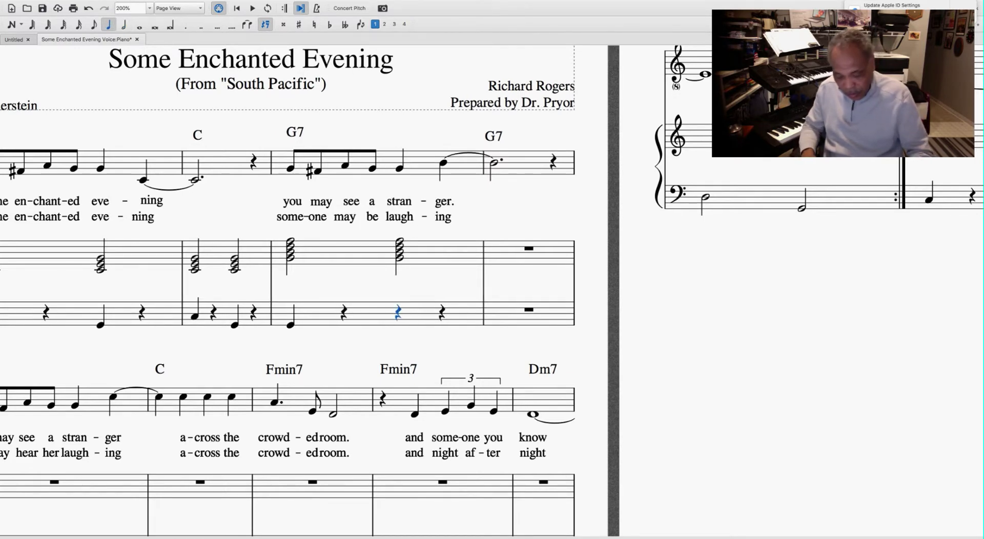
pyautogui.press('g')
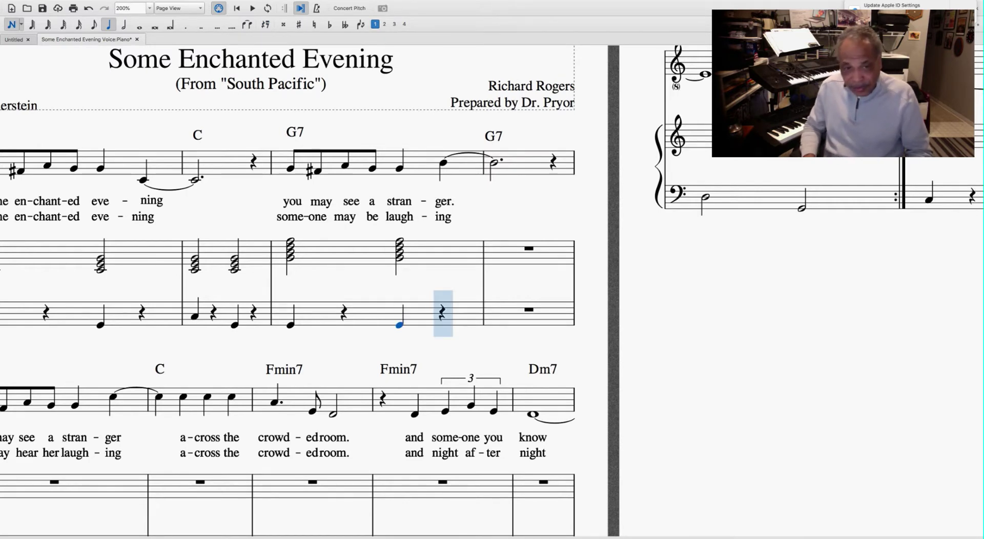
pyautogui.press('Escape')
pyautogui.click(399, 325)
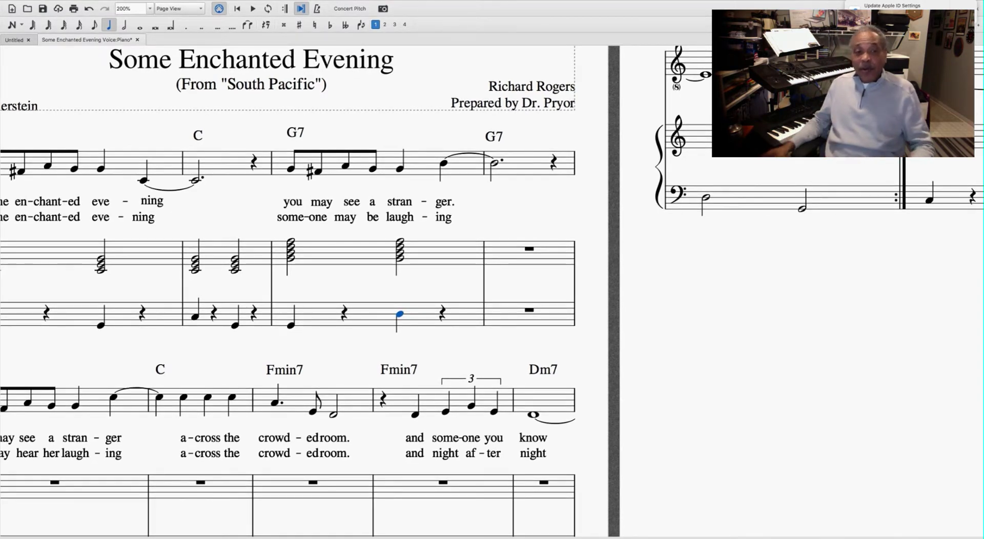
# Repeat the G7 chords and bass notes of measure 3 from both piano staves into measure 4.
pyautogui.click(414, 294)
pyautogui.click(357, 252)
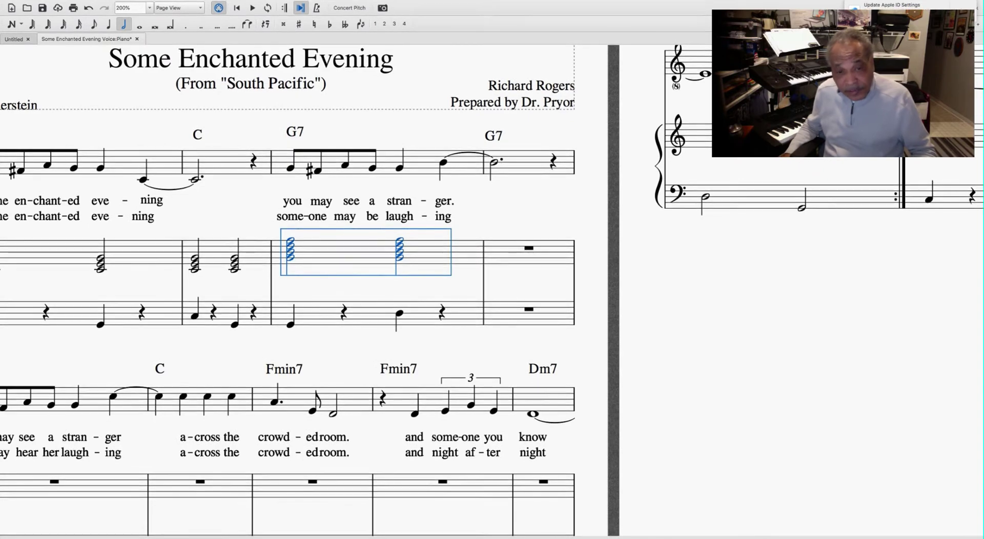
pyautogui.press('r')
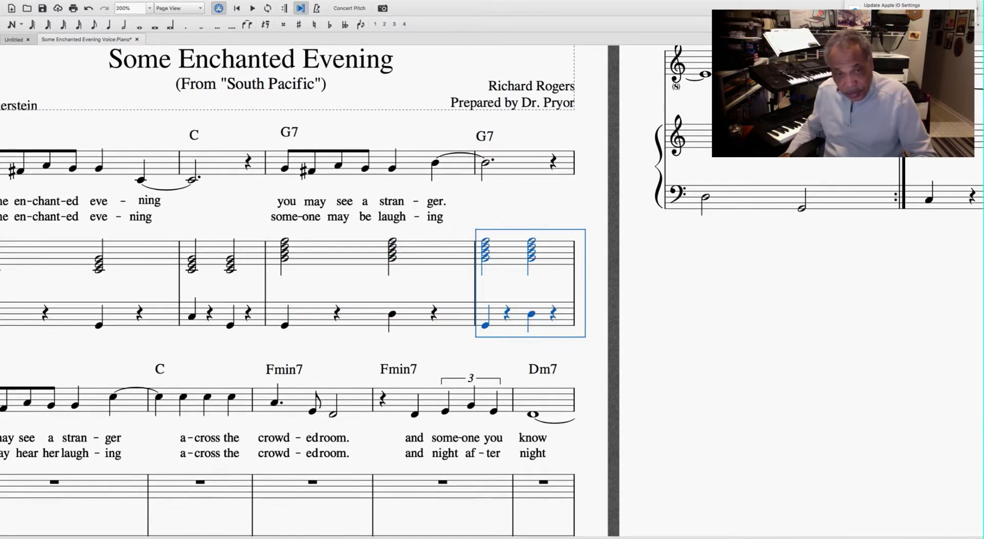
# Look over the piano part in measures 1 to 4 and the chord symbols from measure 5 onward.
pyautogui.click(410, 355)
pyautogui.moveTo(410, 356); pyautogui.dragTo(558, 277)
pyautogui.scroll(-2, 559, 277)
pyautogui.hscroll(2, 558, 277)
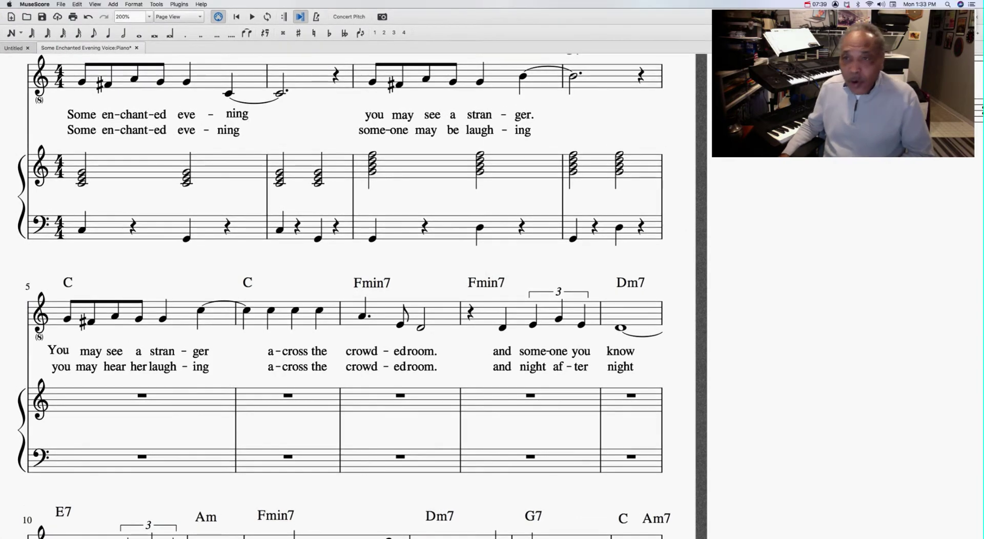
pyautogui.moveTo(512, 271); pyautogui.dragTo(562, 233)
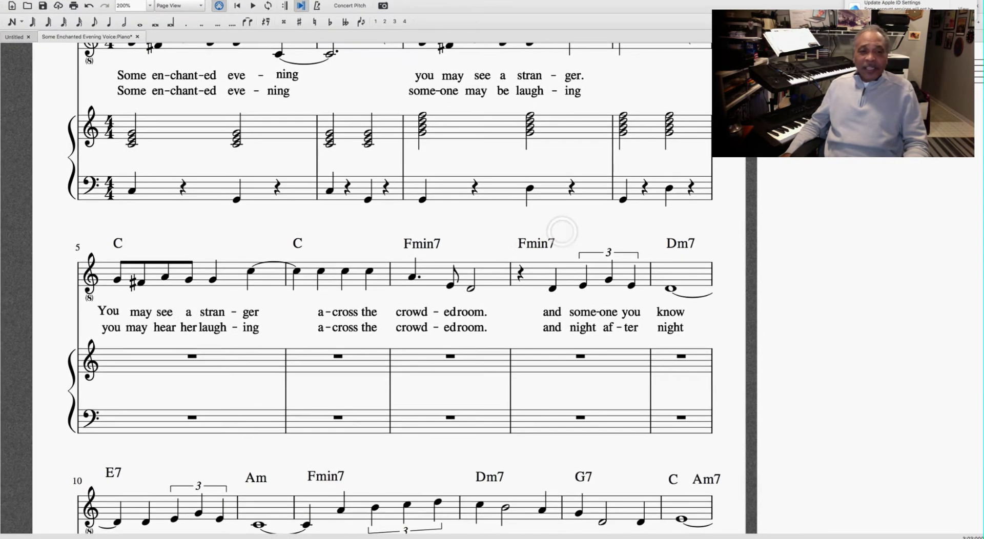
pyautogui.moveTo(250, 441); pyautogui.dragTo(260, 339)
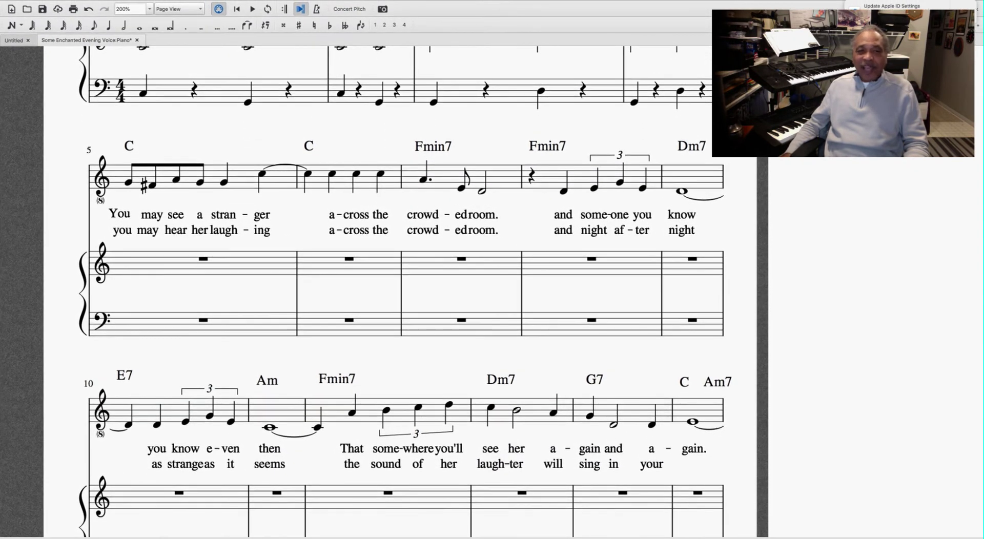
pyautogui.scroll(6, 531, 364)
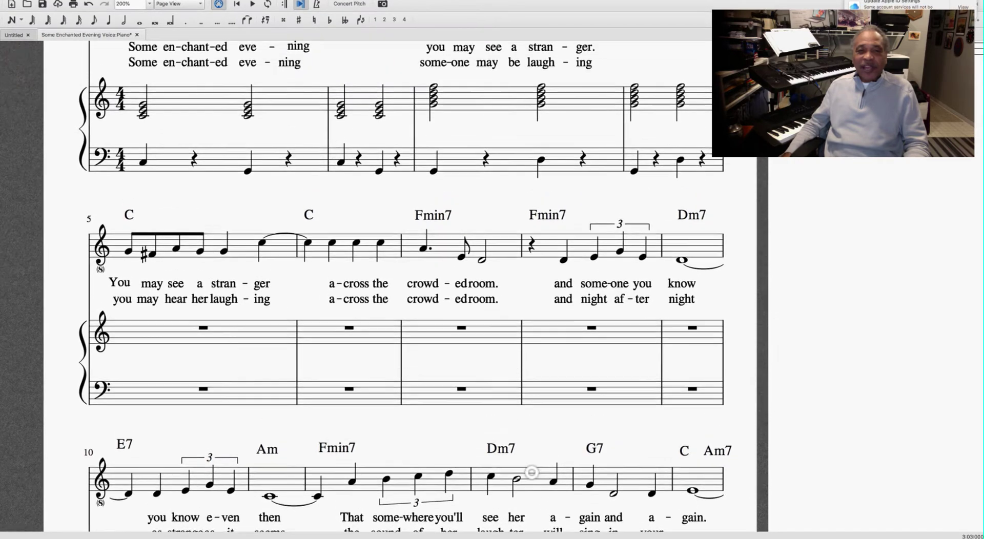
pyautogui.scroll(2, 494, 339)
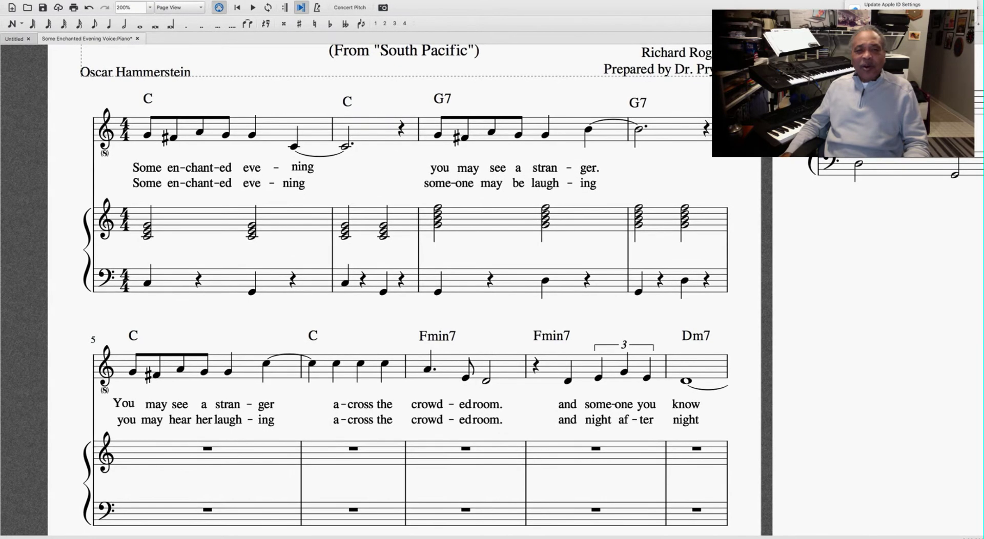
pyautogui.scroll(-10, 466, 91)
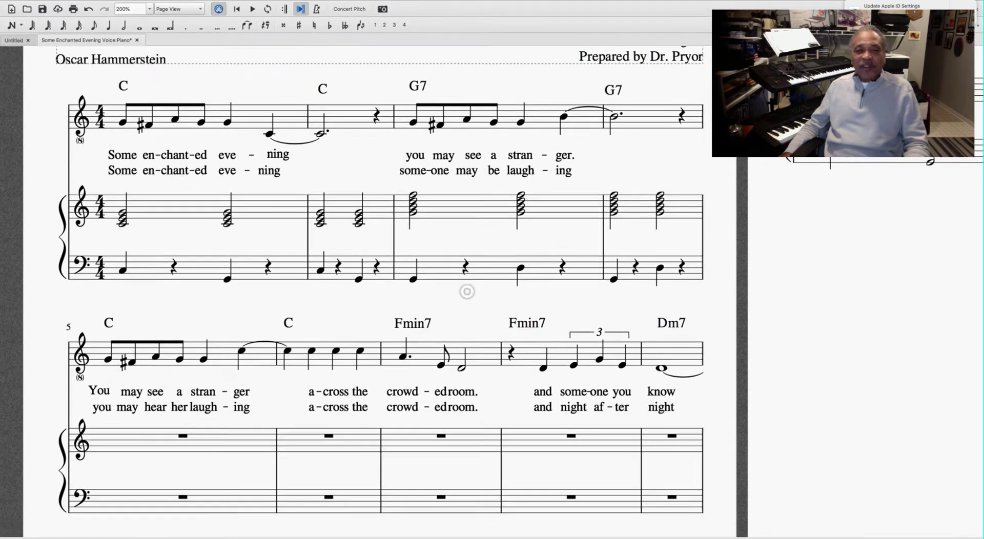
pyautogui.moveTo(466, 90); pyautogui.dragTo(396, 255)
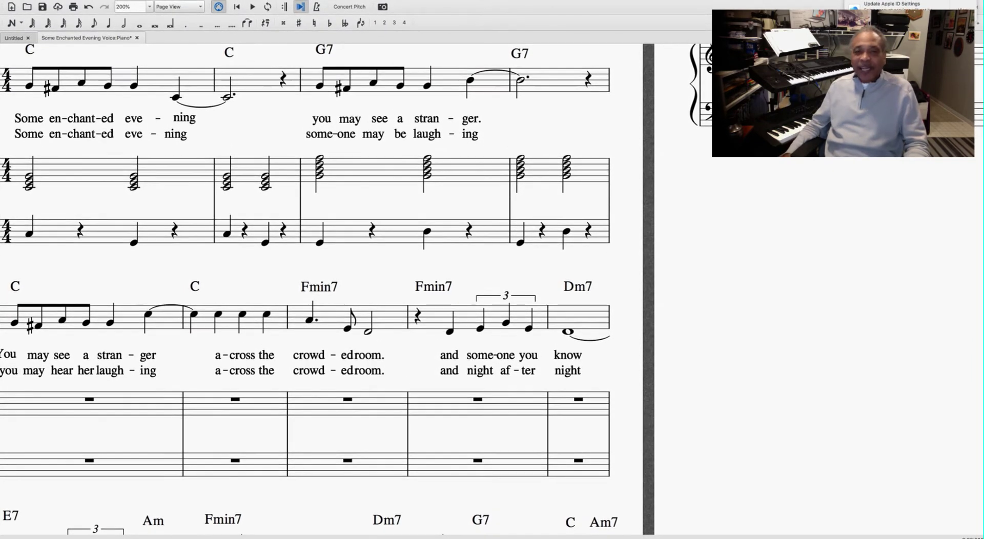
# Look over the chord symbols, lyrics and unfilled piano staves from measure 5 to the last system on page 1.
pyautogui.scroll(-3, 595, 367)
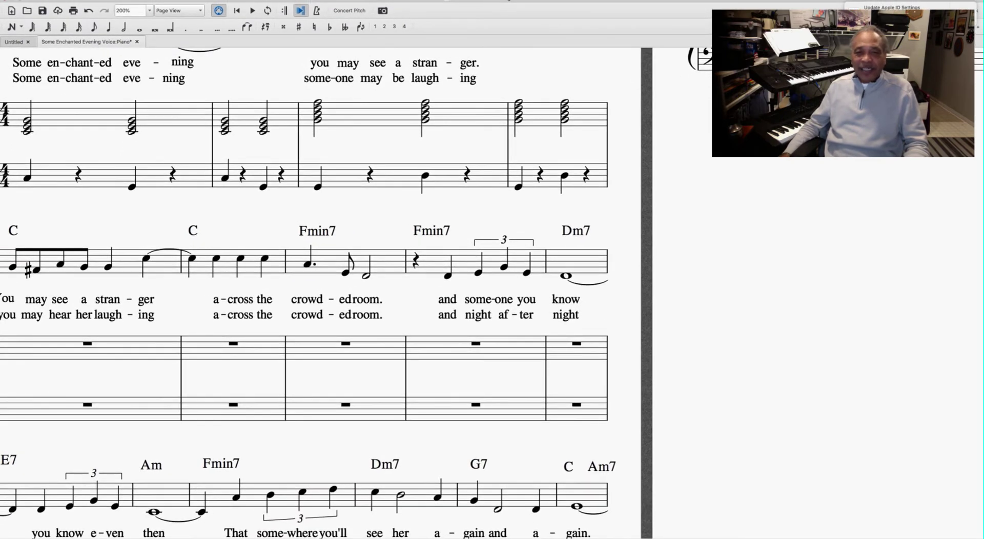
pyautogui.moveTo(254, 451); pyautogui.dragTo(379, 417)
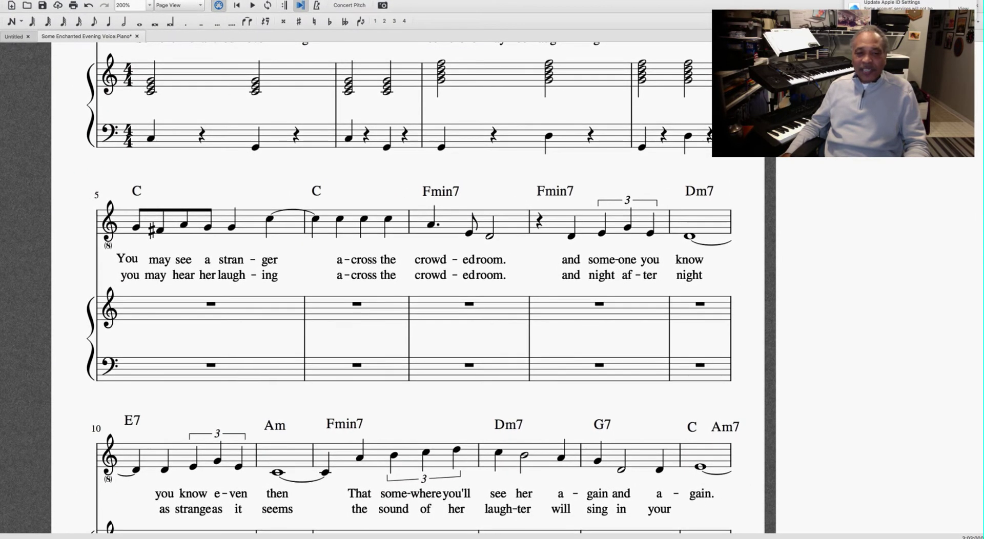
pyautogui.hscroll(2, 382, 389)
pyautogui.hscroll(5, 381, 389)
pyautogui.scroll(-4, 233, 325)
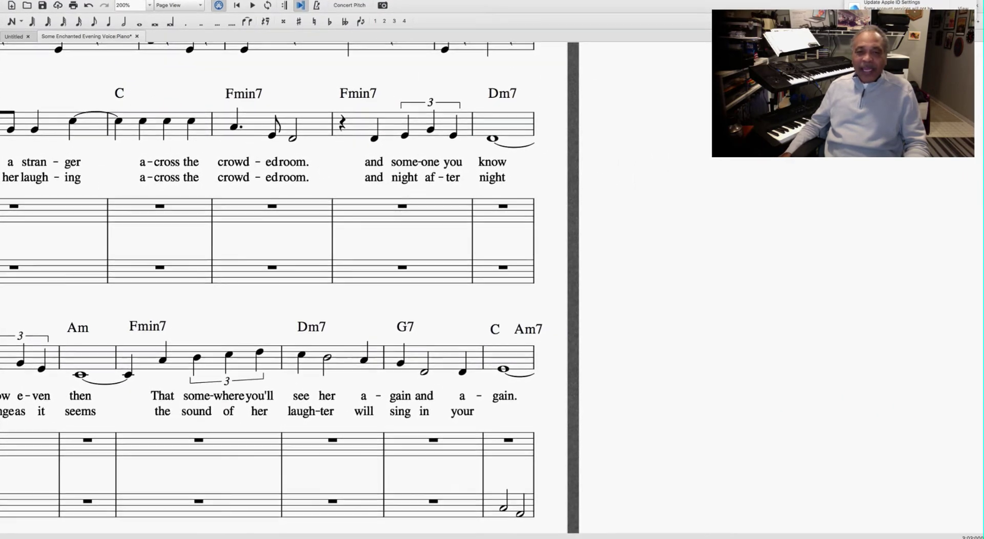
pyautogui.scroll(-2, 460, 406)
pyautogui.hscroll(2, 460, 407)
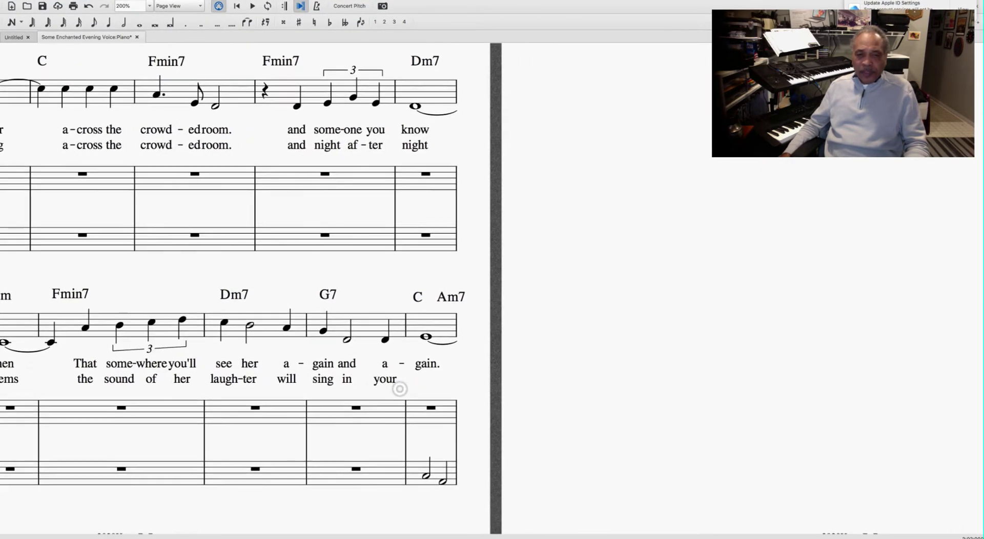
pyautogui.hscroll(-5, 400, 389)
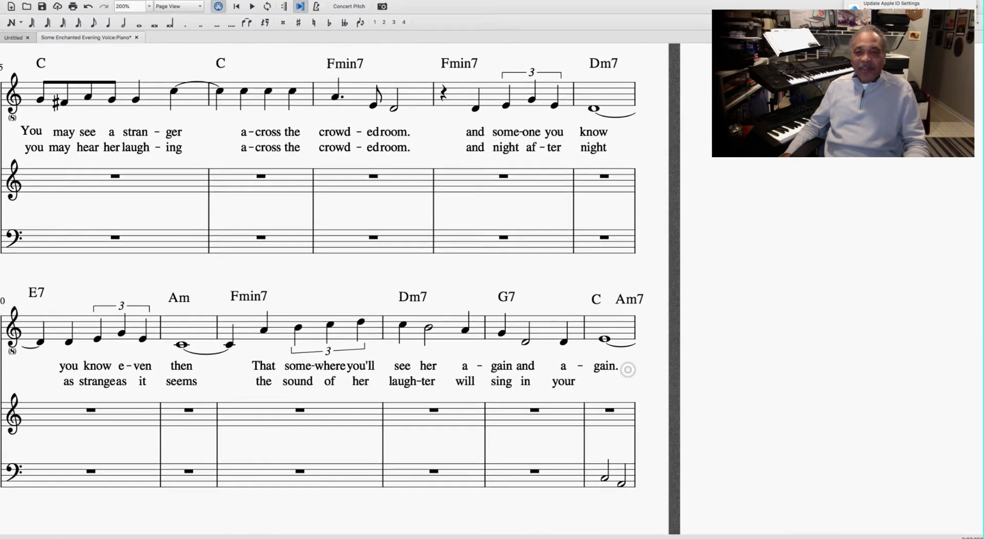
pyautogui.hscroll(3, 333, 287)
pyautogui.scroll(2, 333, 287)
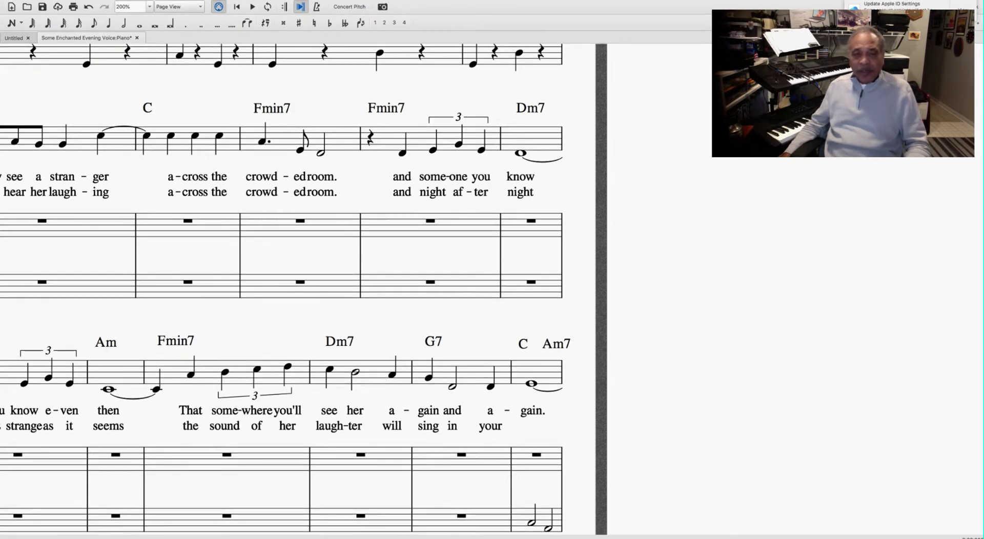
pyautogui.scroll(6, 404, 514)
pyautogui.hscroll(6, 404, 514)
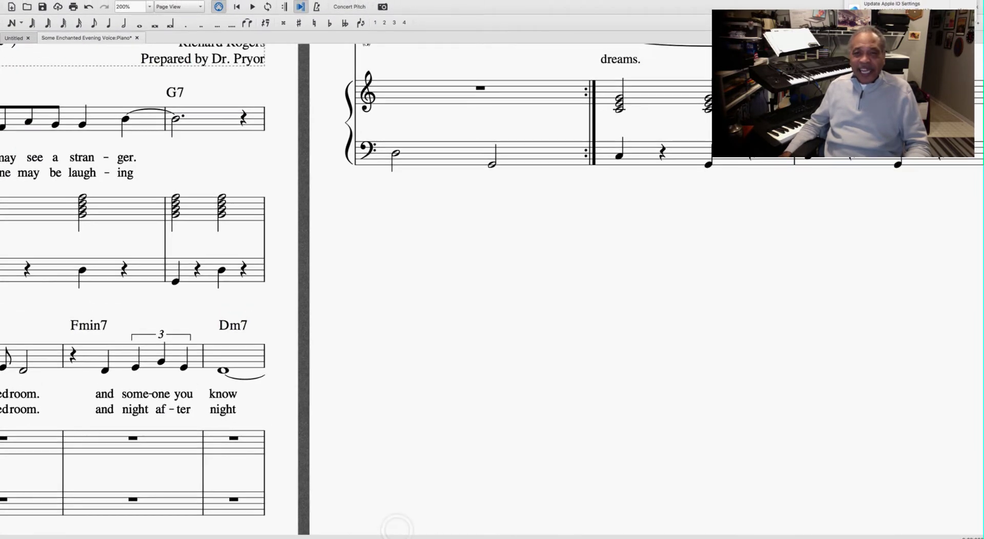
# Delete the second-ending bracket above measure 17 in the vocal staff.
pyautogui.scroll(3, 493, 492)
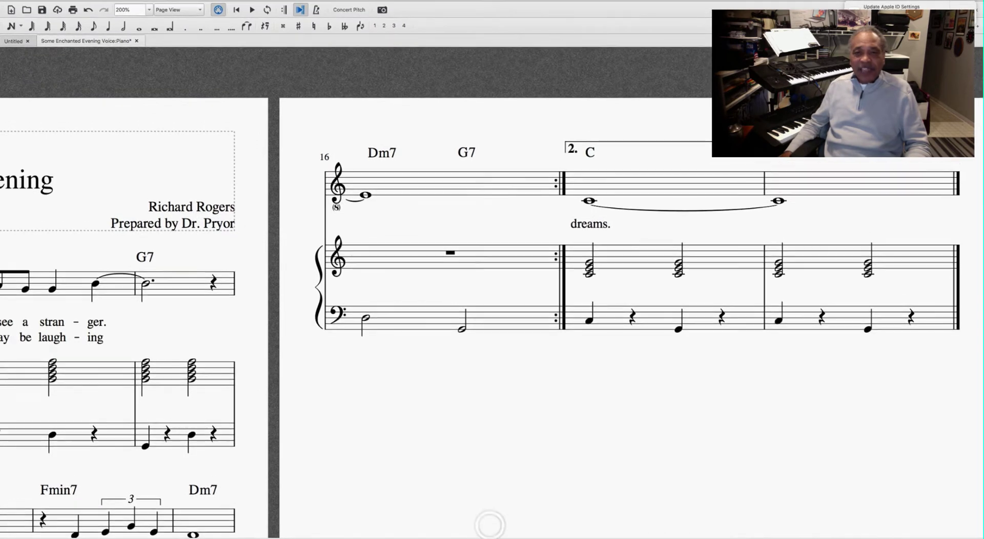
pyautogui.click(628, 134)
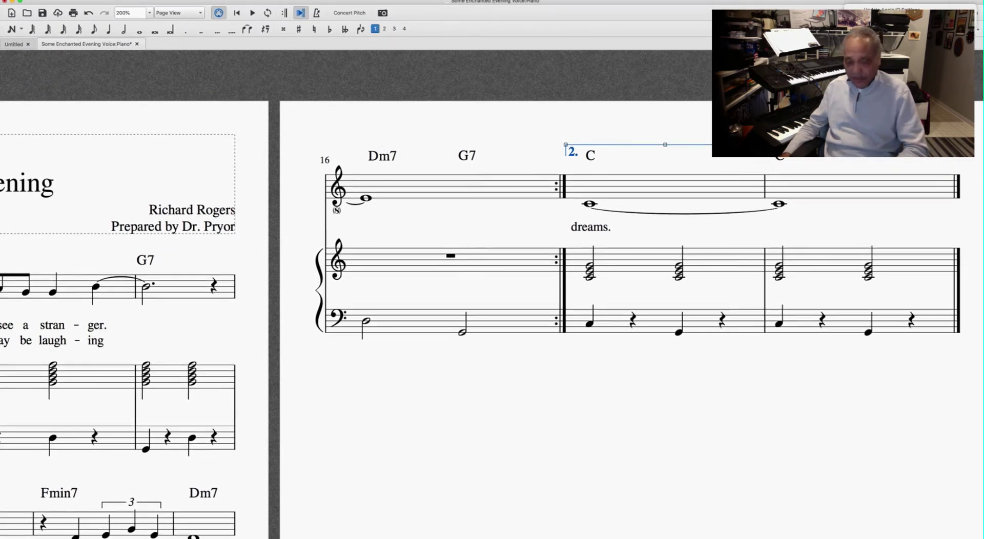
pyautogui.press('Delete')
pyautogui.scroll(-4, 523, 372)
pyautogui.hscroll(-5, 522, 372)
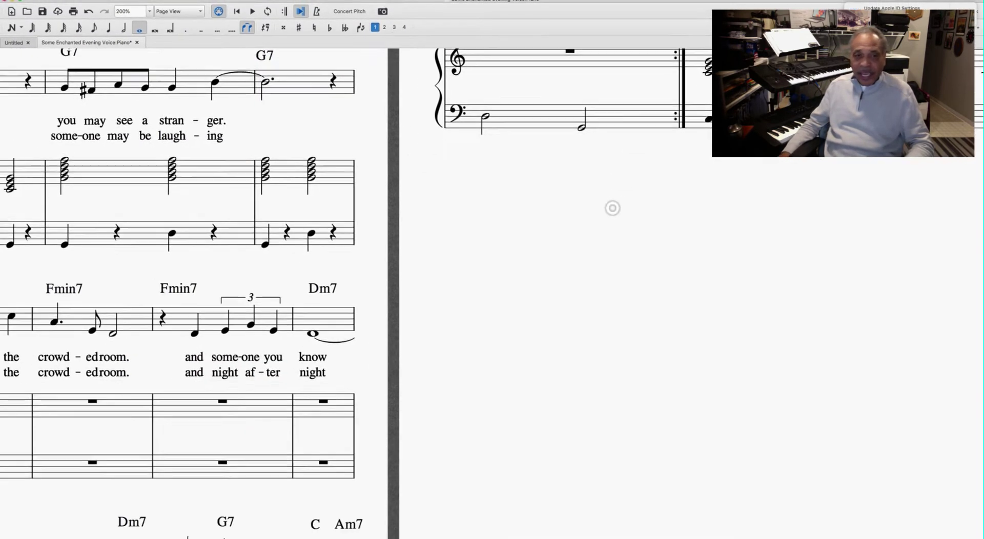
pyautogui.scroll(4, 625, 391)
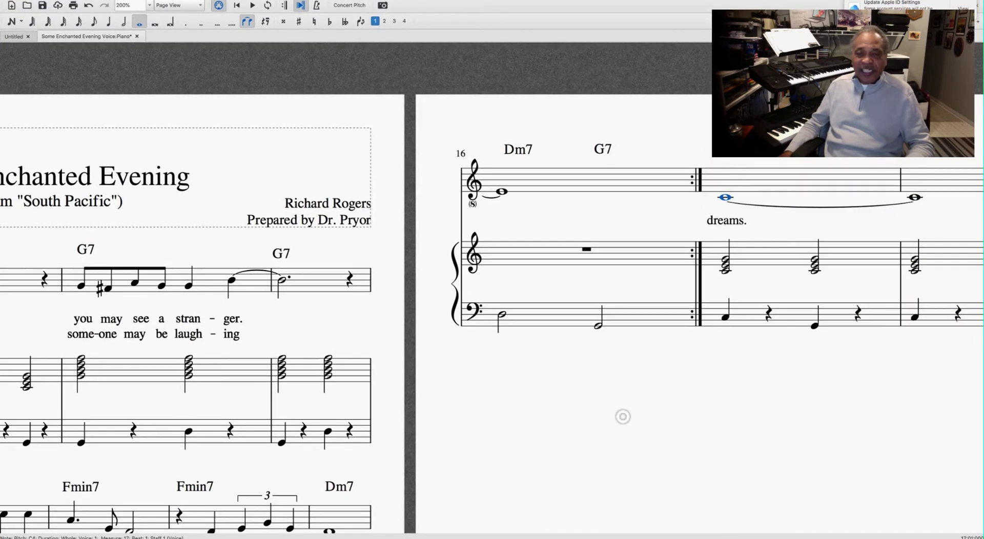
# Add a first-ending bracket above measure 15 of the vocal staff, using the line symbols.
pyautogui.scroll(-10, 623, 417)
pyautogui.hscroll(-3, 622, 416)
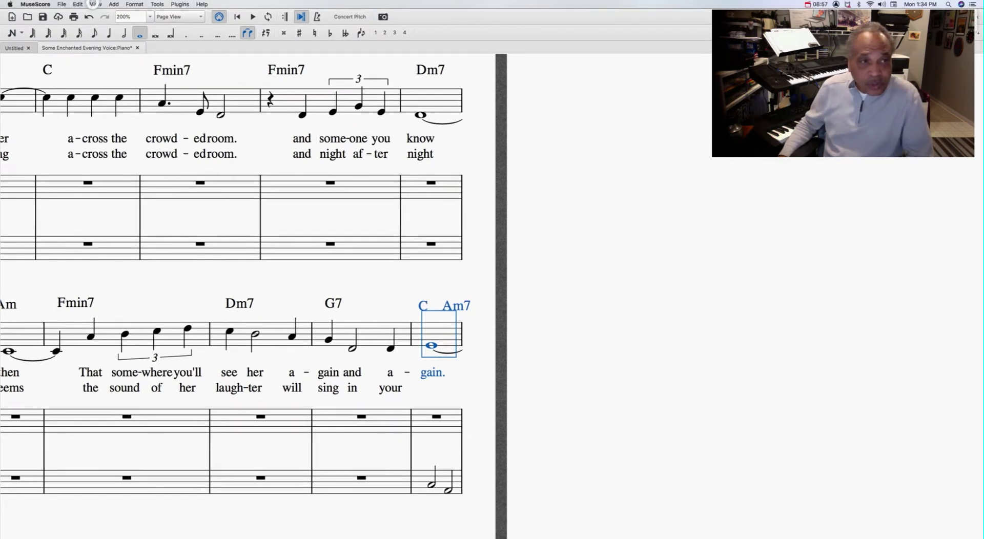
pyautogui.click(96, 4)
pyautogui.click(97, 13)
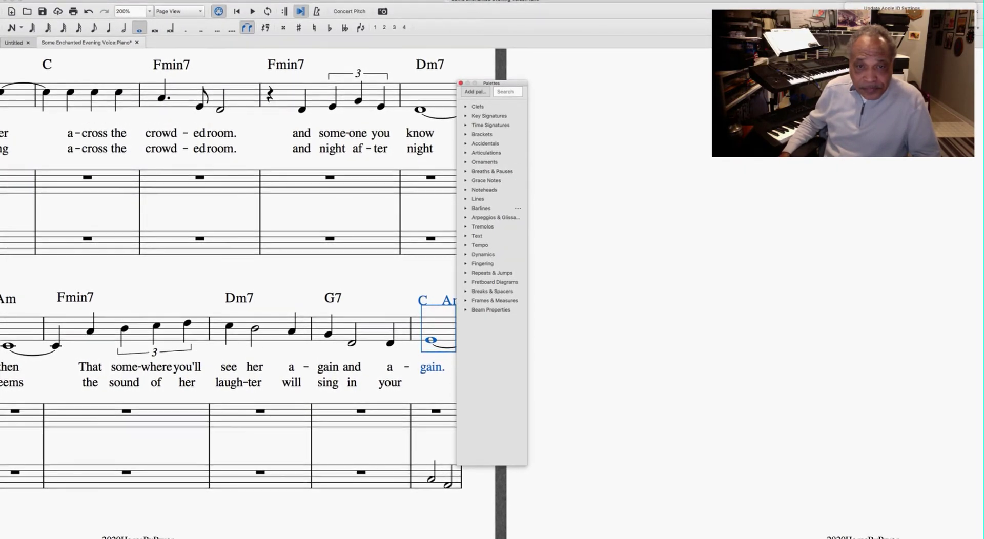
pyautogui.click(480, 208)
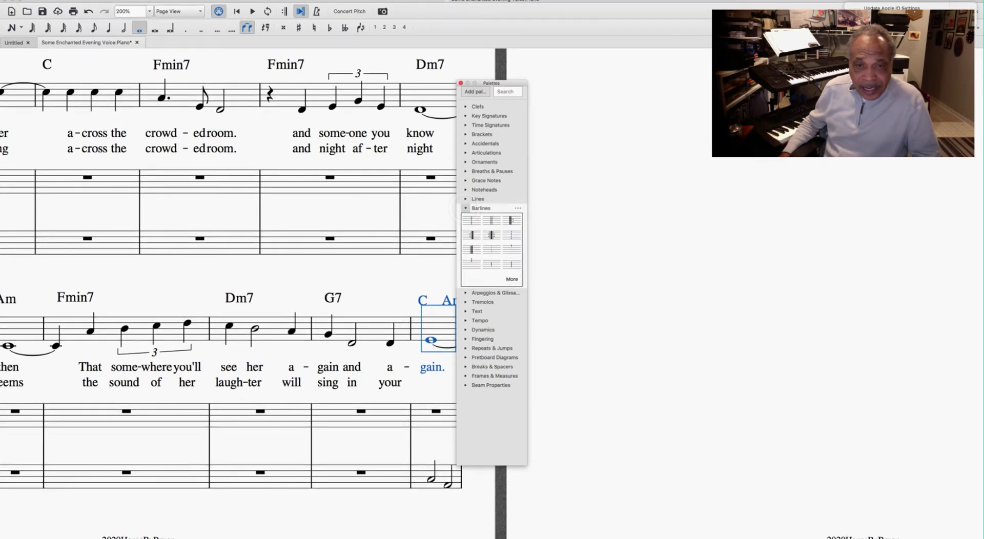
pyautogui.click(466, 208)
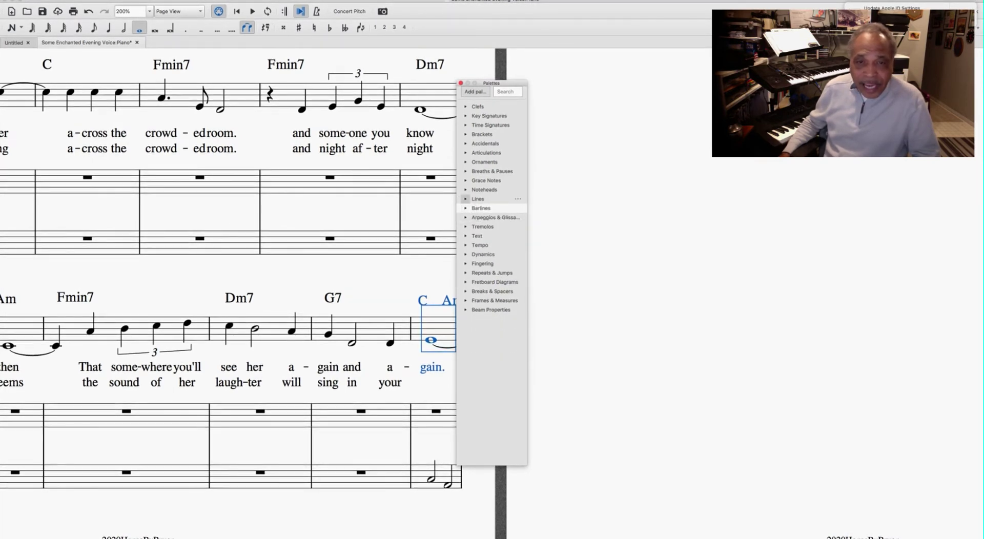
pyautogui.click(467, 199)
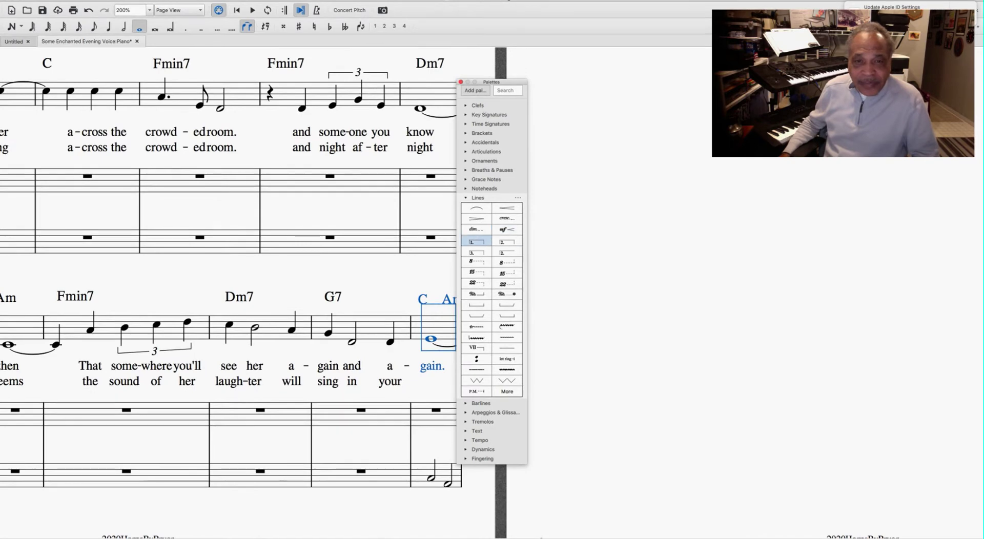
pyautogui.click(485, 241)
pyautogui.moveTo(523, 82); pyautogui.dragTo(706, 72)
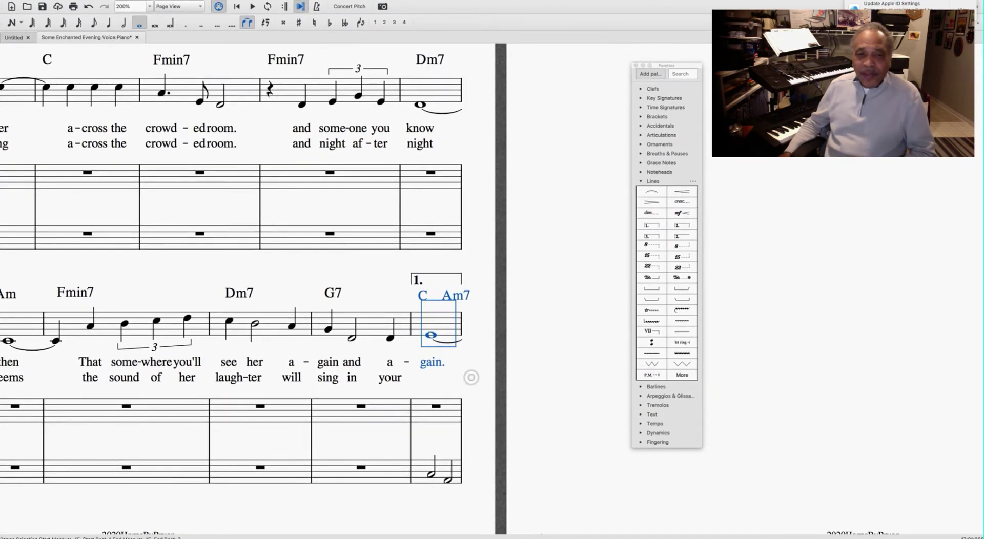
# Undo the first ending over measure 15 alone and place a first-ending bracket spanning measures 15 and 16 instead.
pyautogui.scroll(10, 460, 396)
pyautogui.hscroll(8, 459, 396)
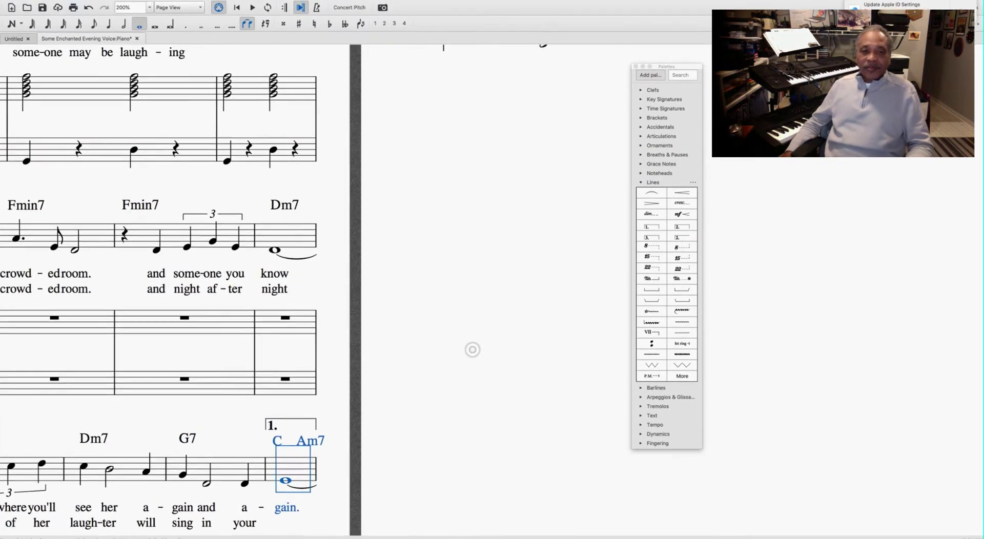
pyautogui.moveTo(396, 505); pyautogui.dragTo(433, 391)
pyautogui.scroll(-7, 433, 391)
pyautogui.hscroll(-1, 432, 391)
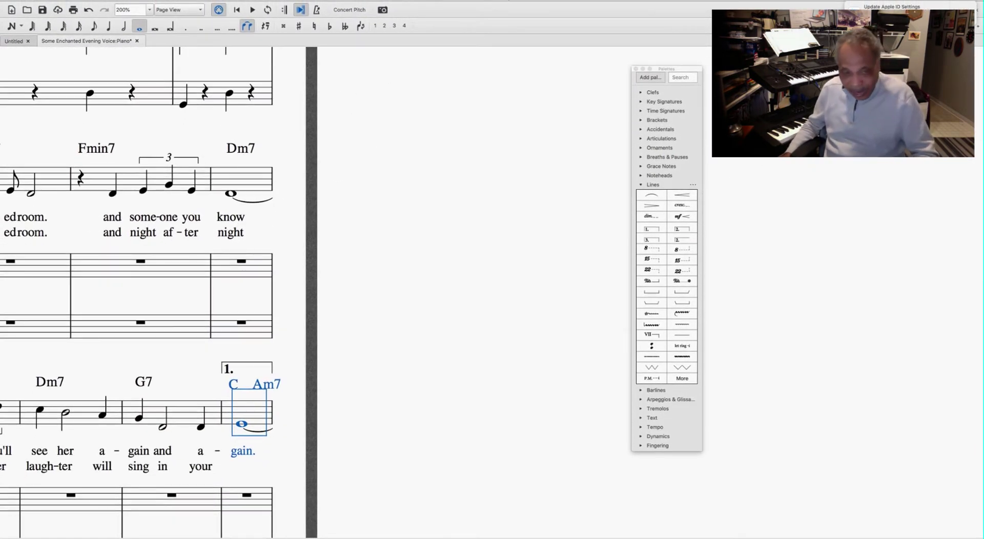
pyautogui.press('super+z')
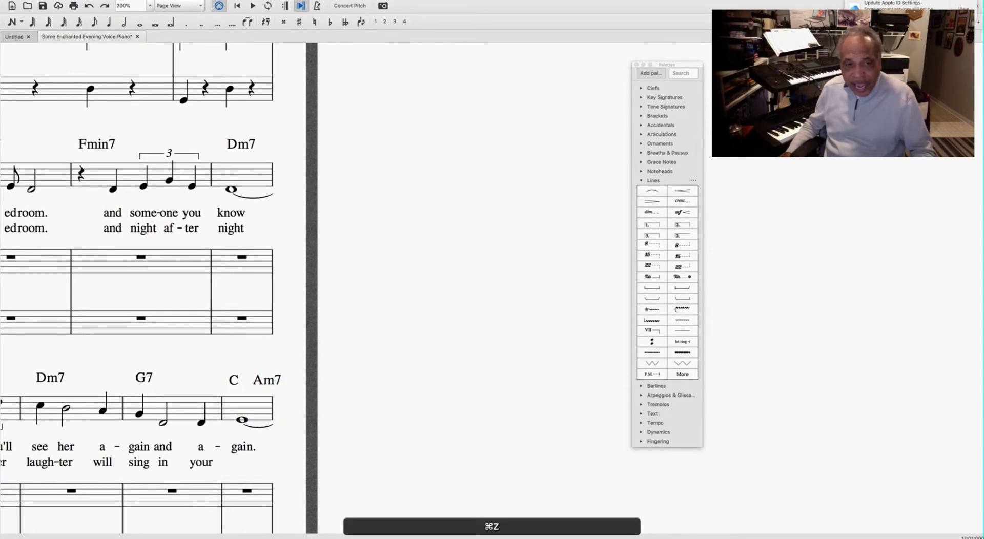
pyautogui.press('super+z')
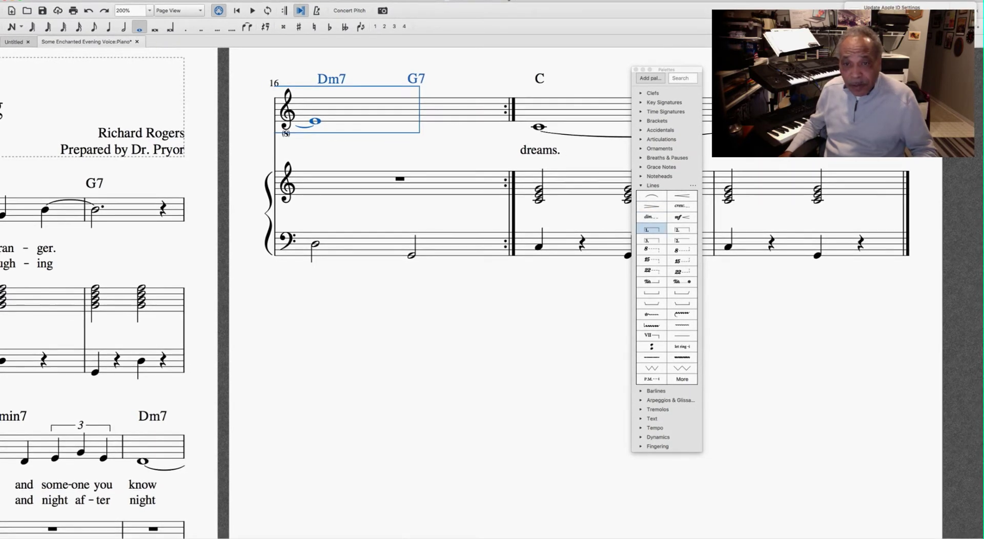
pyautogui.moveTo(483, 140); pyautogui.dragTo(461, 193)
pyautogui.scroll(4, 461, 188)
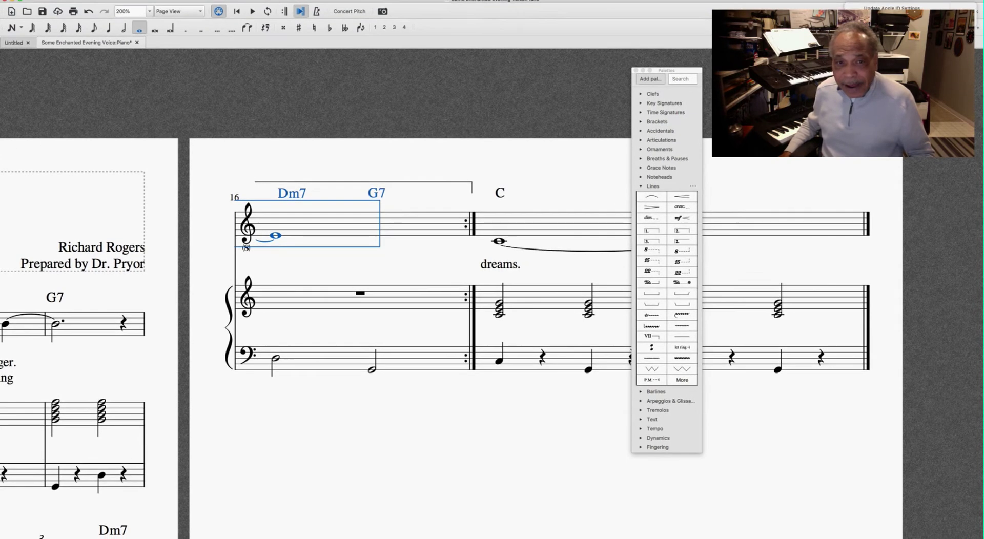
# Add an open second-ending bracket above measure 17 of the vocal staff.
pyautogui.click(472, 224)
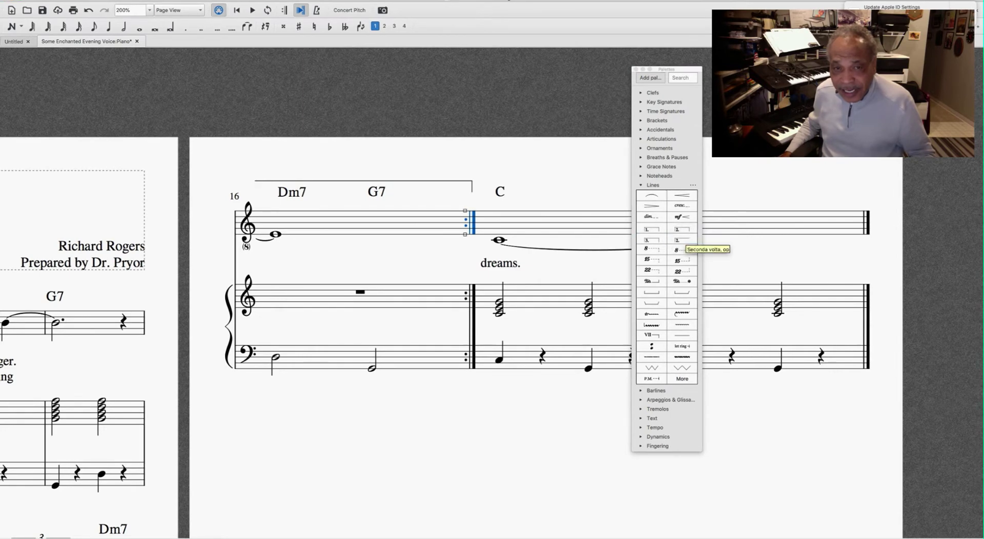
pyautogui.click(512, 220)
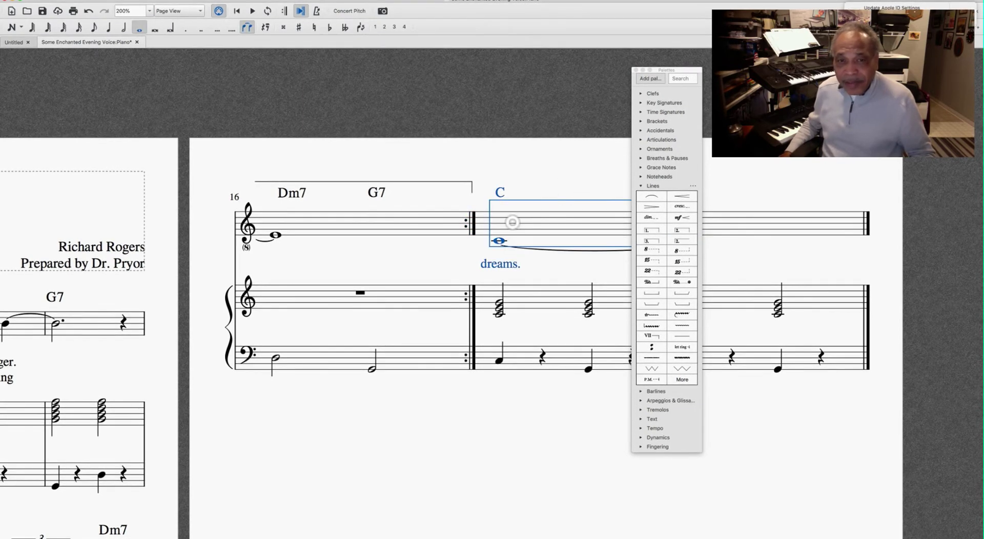
pyautogui.click(681, 229)
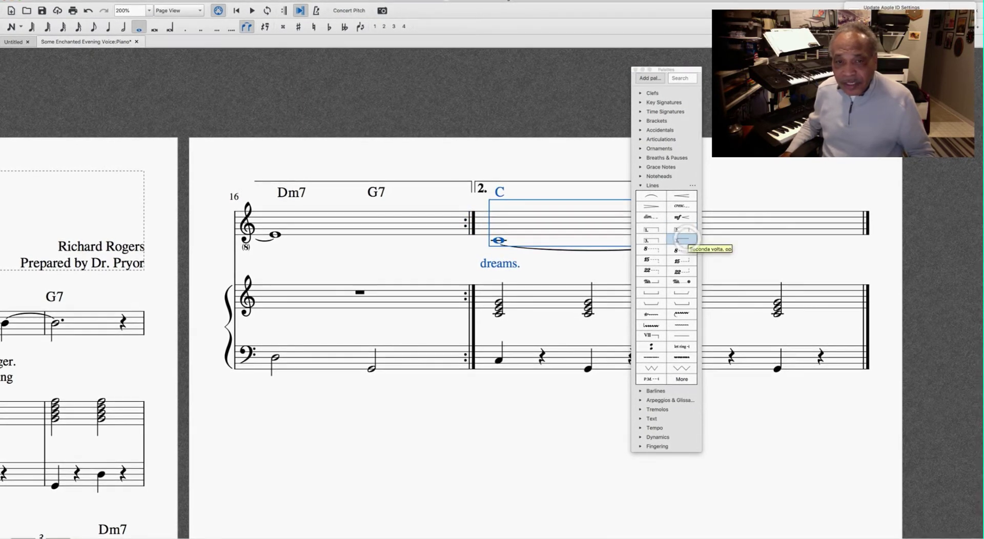
pyautogui.moveTo(550, 165); pyautogui.dragTo(415, 164)
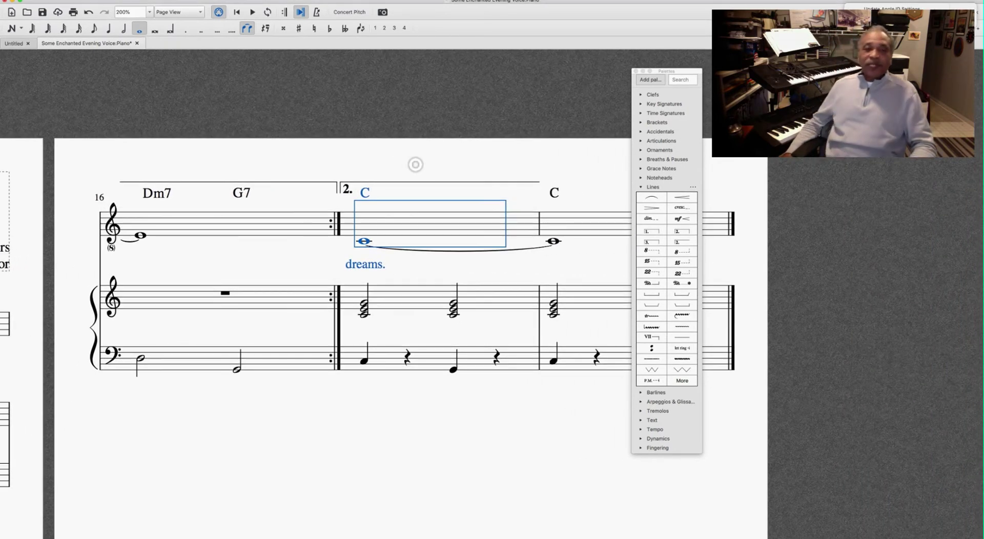
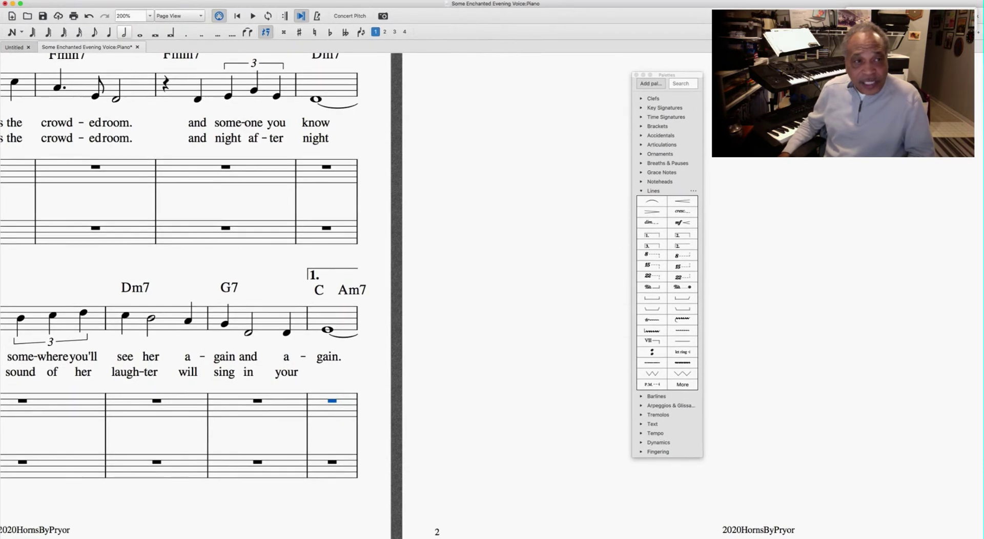
# Split measure 15's piano bass rest into half rests and enter a half-note middle C on beat 1 of the piano treble staff.
pyautogui.click(331, 454)
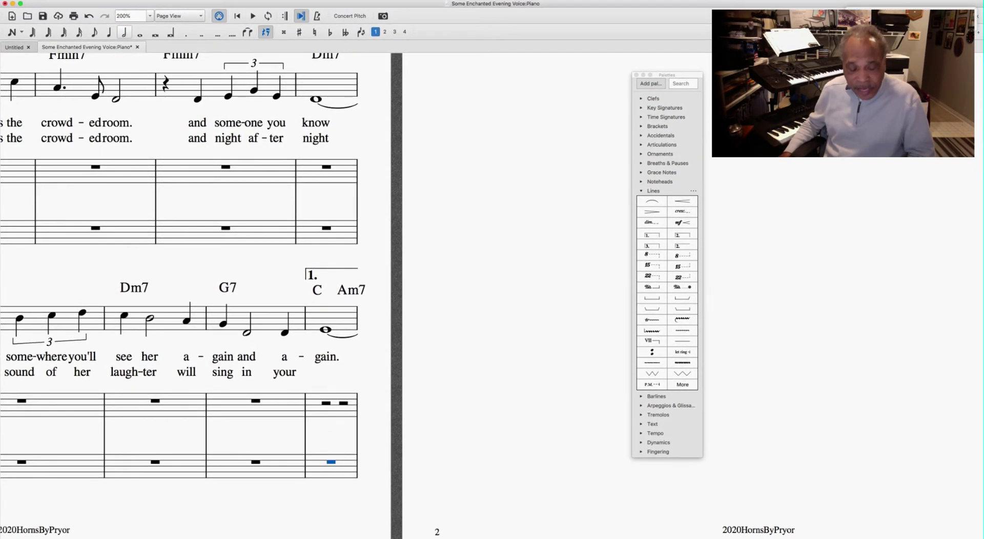
pyautogui.click(124, 32)
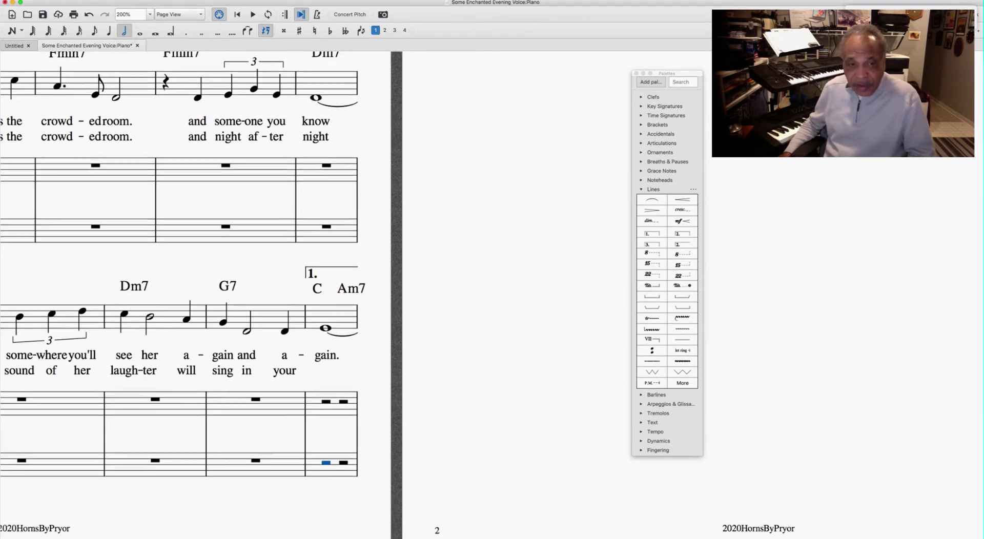
pyautogui.click(325, 393)
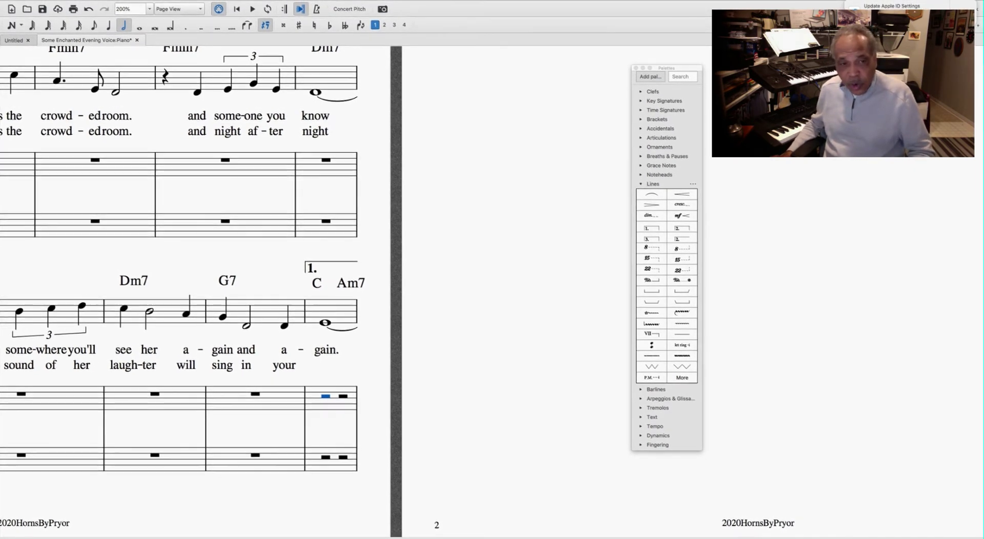
pyautogui.press('n')
pyautogui.press('c')
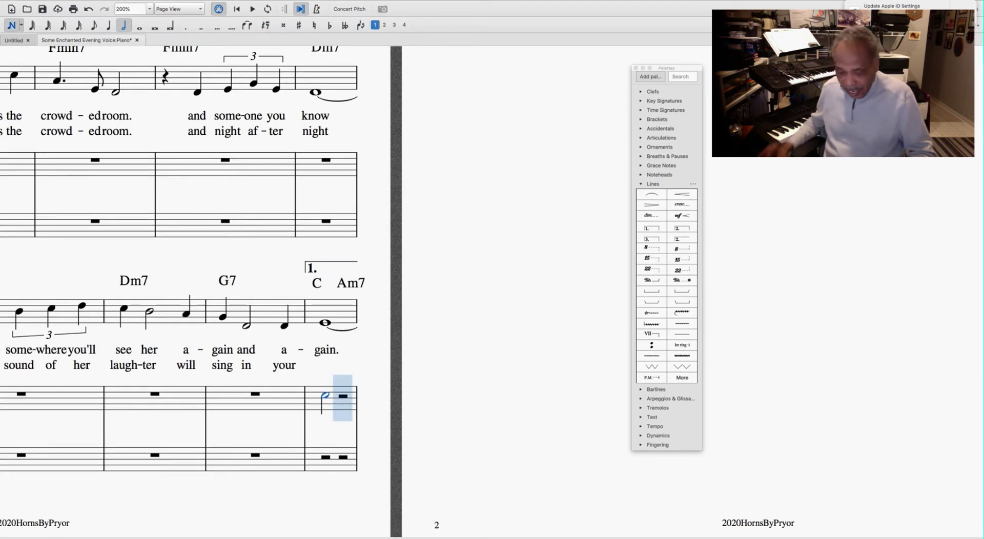
pyautogui.hotkey('ctrl', 'Down')
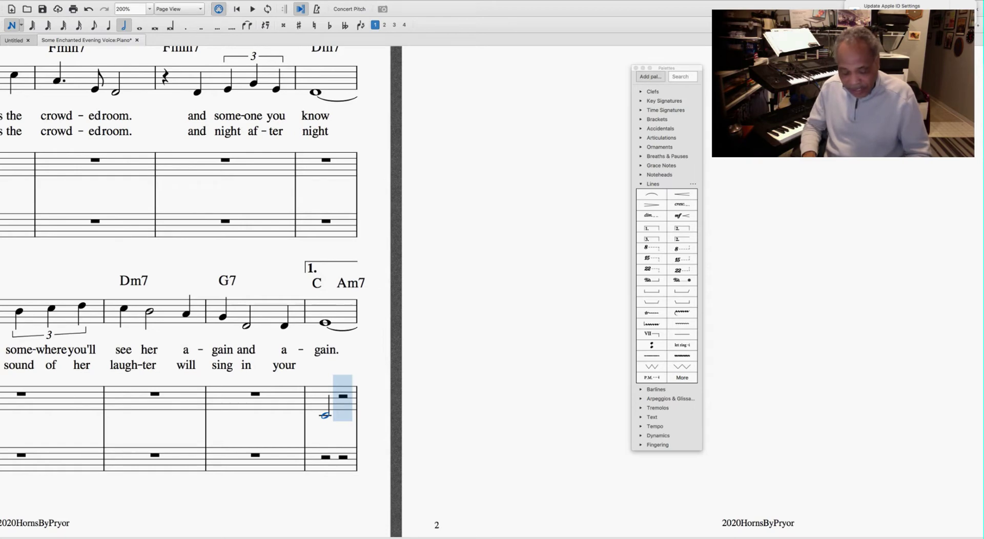
pyautogui.press('Escape')
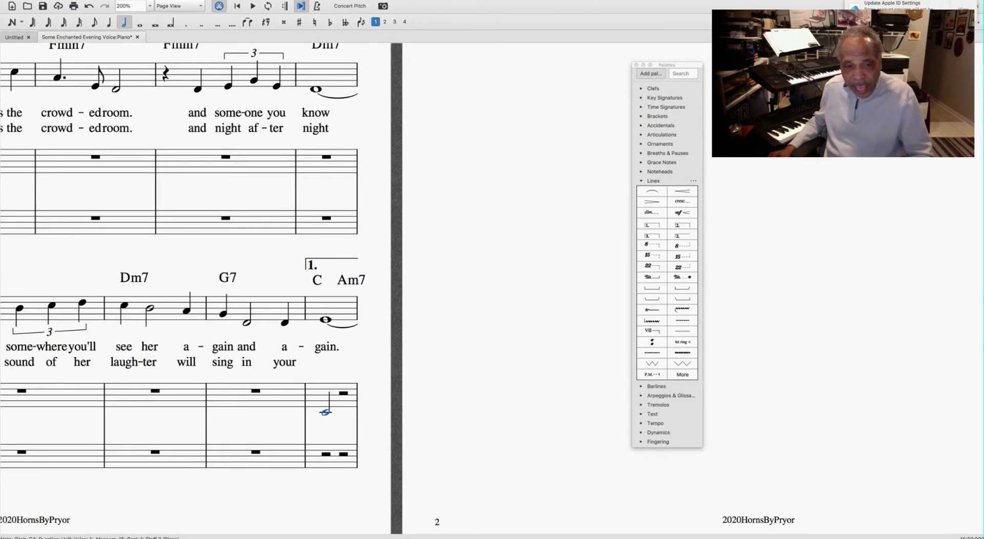
# Enter a half-note A below middle C on beat 3 of measure 15 in the piano's treble staff.
pyautogui.click(344, 396)
pyautogui.press('a')
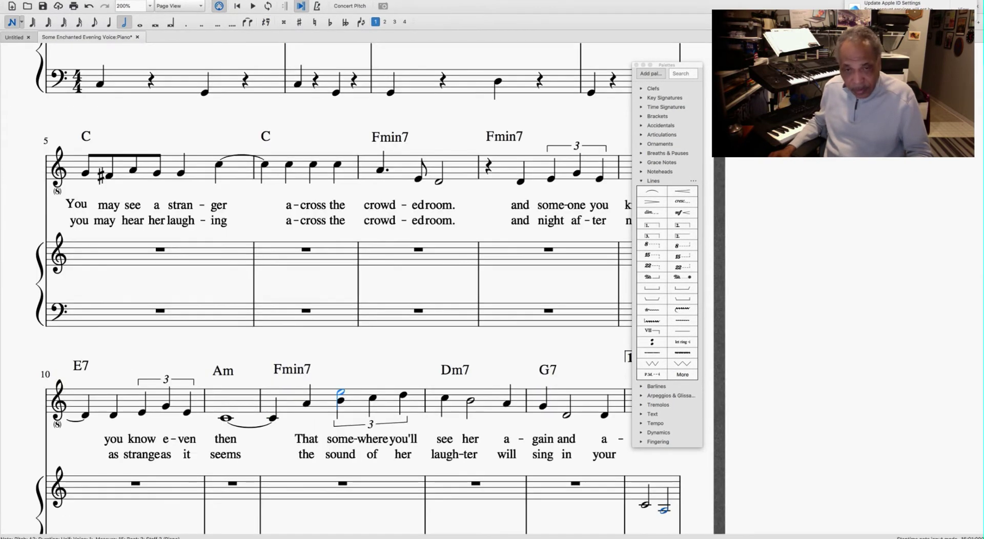
pyautogui.press('Escape')
pyautogui.moveTo(439, 319); pyautogui.dragTo(279, 237)
pyautogui.click(428, 399)
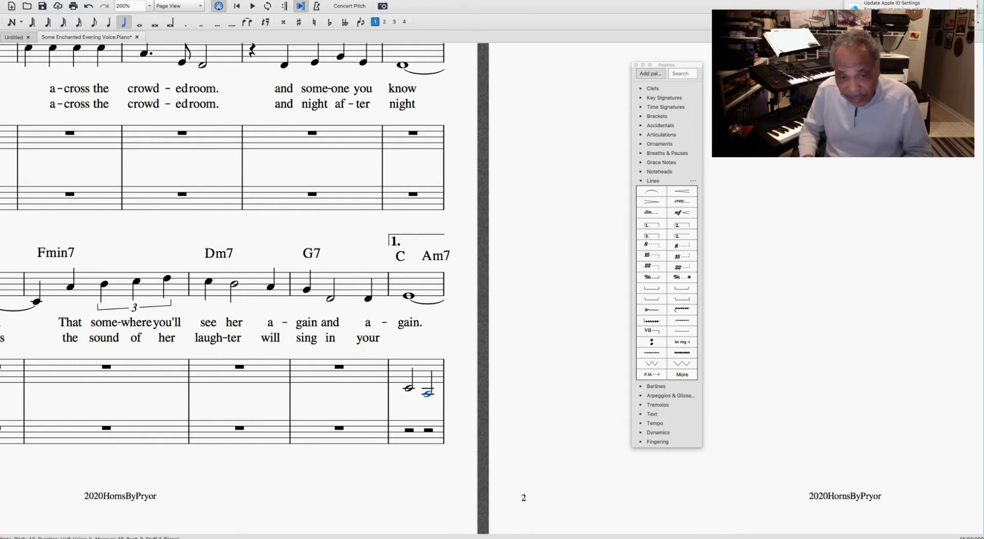
# Raise measure 15's beat-3 A an octave and stack E and G above the beat-1 C in the piano treble staff.
pyautogui.hotkey('ctrl', 'Up')
pyautogui.press('Escape')
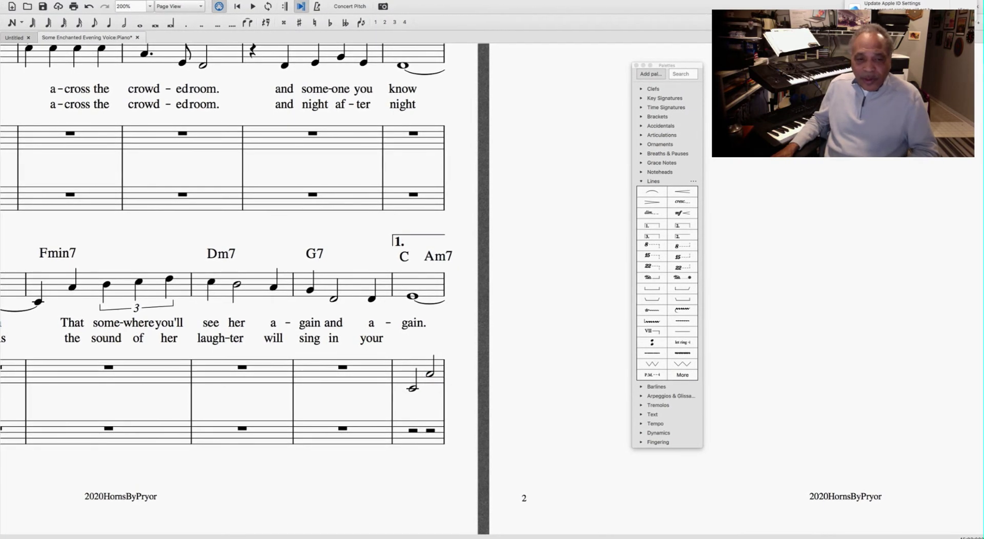
pyautogui.click(412, 388)
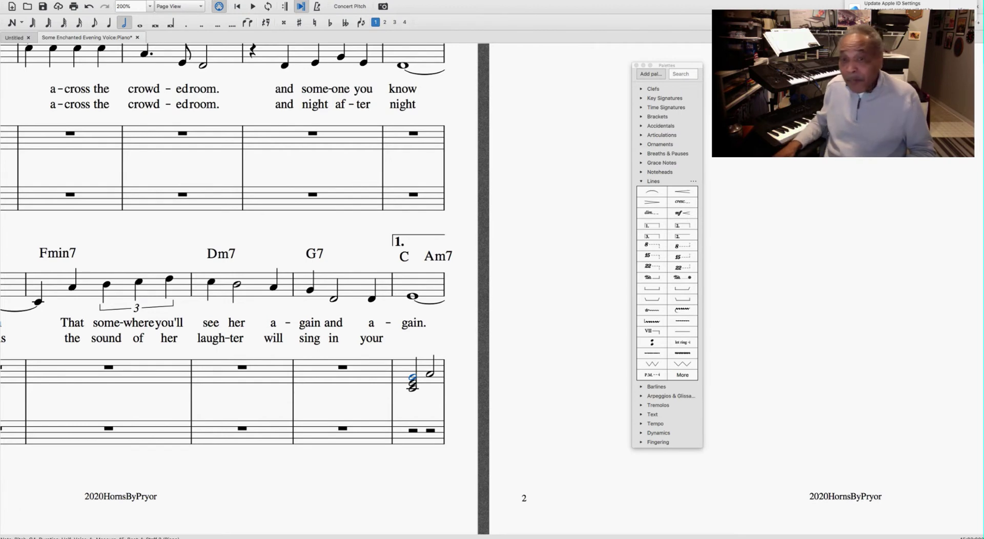
# Stack C, E and G above the beat-3 A of measure 15's piano treble staff to form Am7.
pyautogui.press('Right')
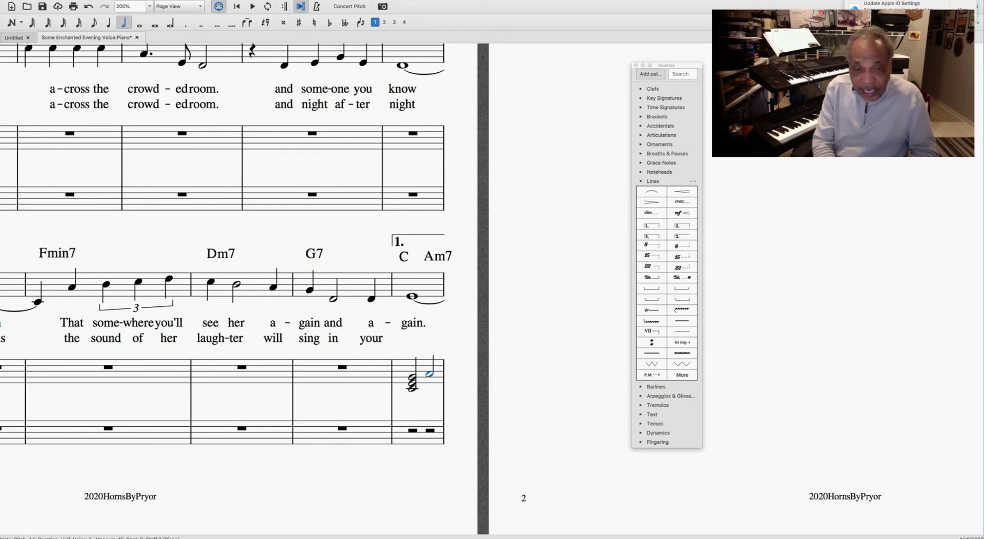
pyautogui.hotkey('alt', '3')
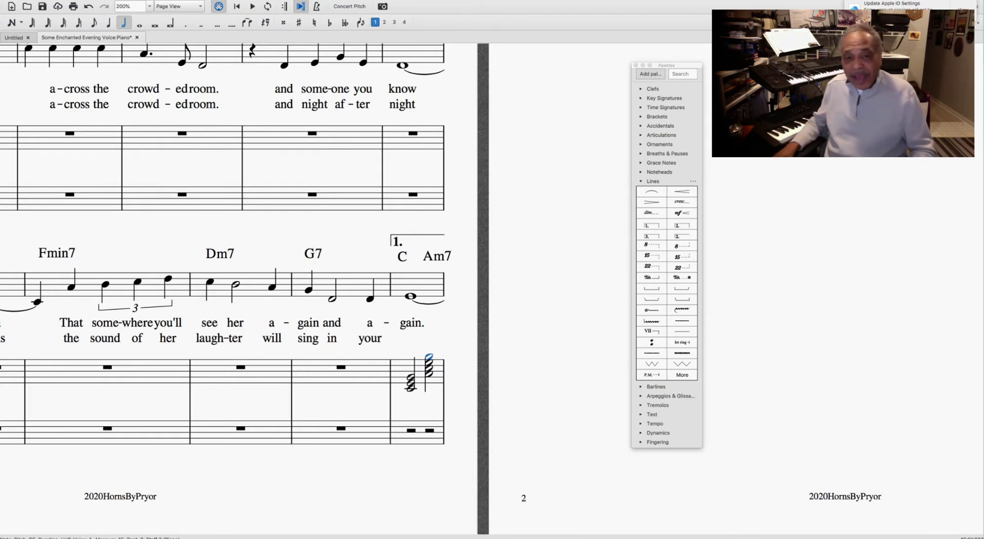
pyautogui.press('Escape')
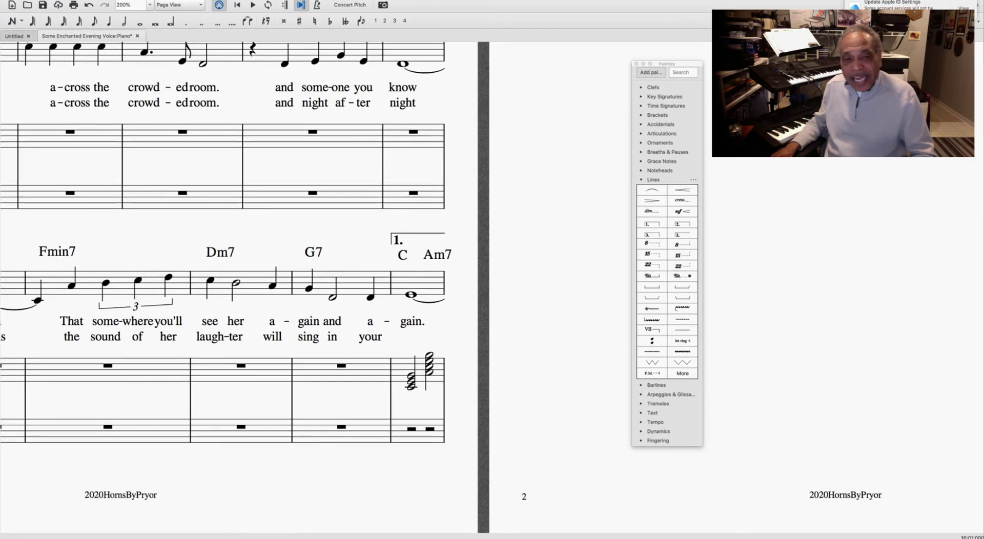
# Enter half-note C and low A as chord roots in measure 15's piano bass staff.
pyautogui.click(411, 429)
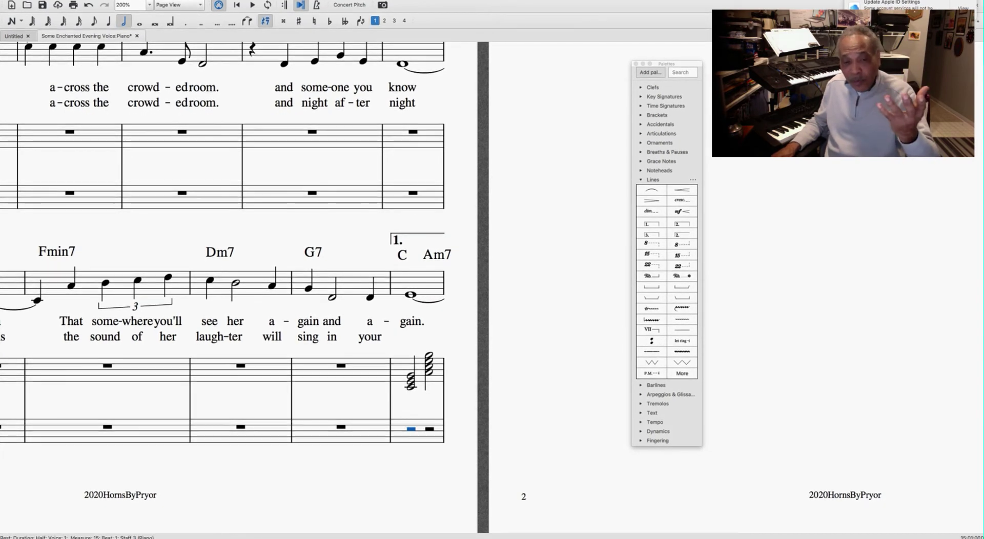
pyautogui.press('n')
pyautogui.press('c')
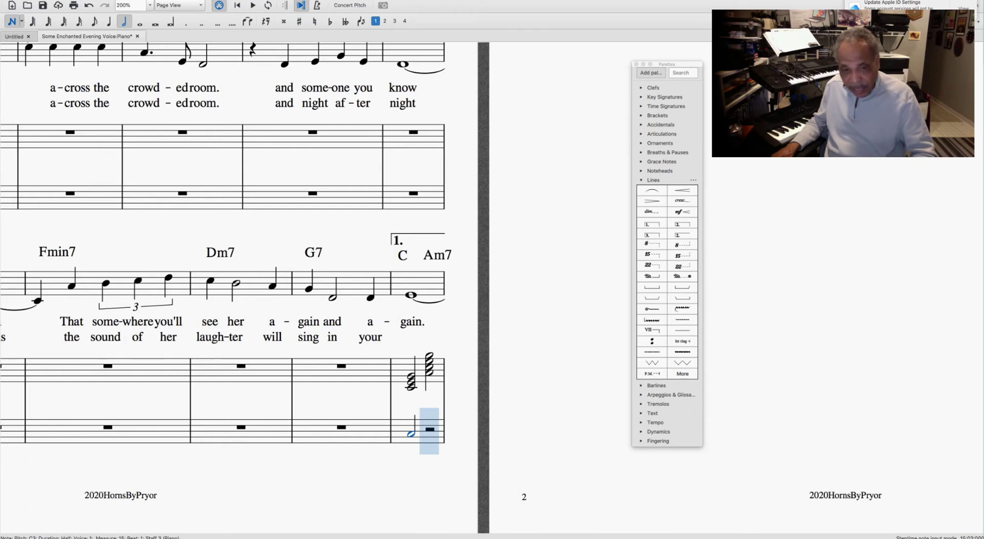
pyautogui.press('a')
pyautogui.press('Escape')
pyautogui.press('Escape')
# Play back measure 15 from the C chord on beat 1.
pyautogui.moveTo(442, 446); pyautogui.dragTo(330, 447)
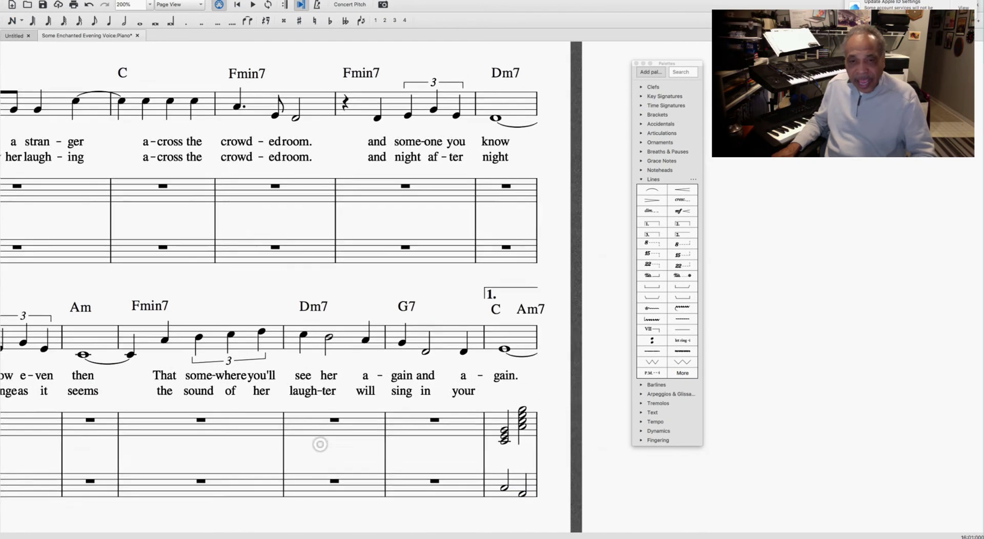
pyautogui.hscroll(5, 330, 446)
pyautogui.scroll(-2, 330, 446)
pyautogui.click(358, 393)
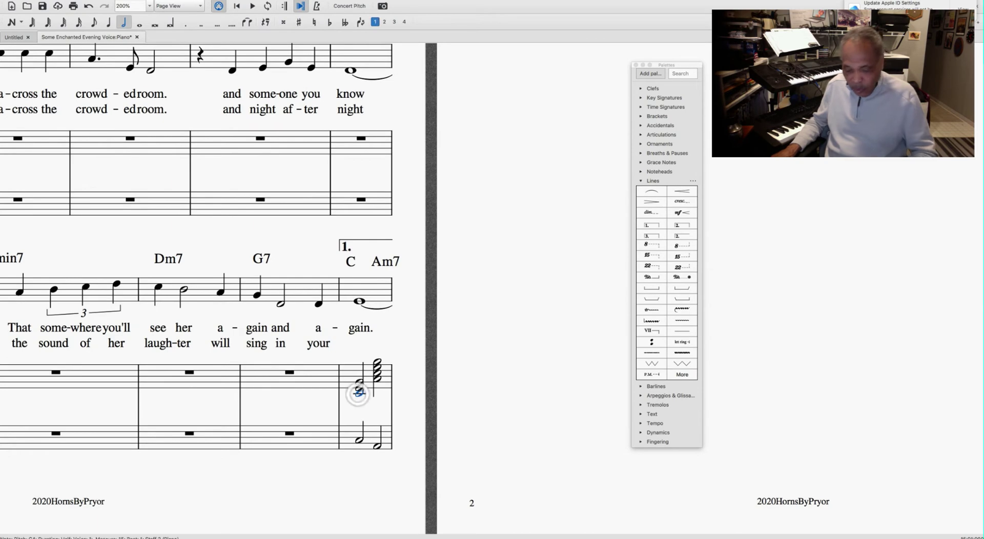
pyautogui.press('space')
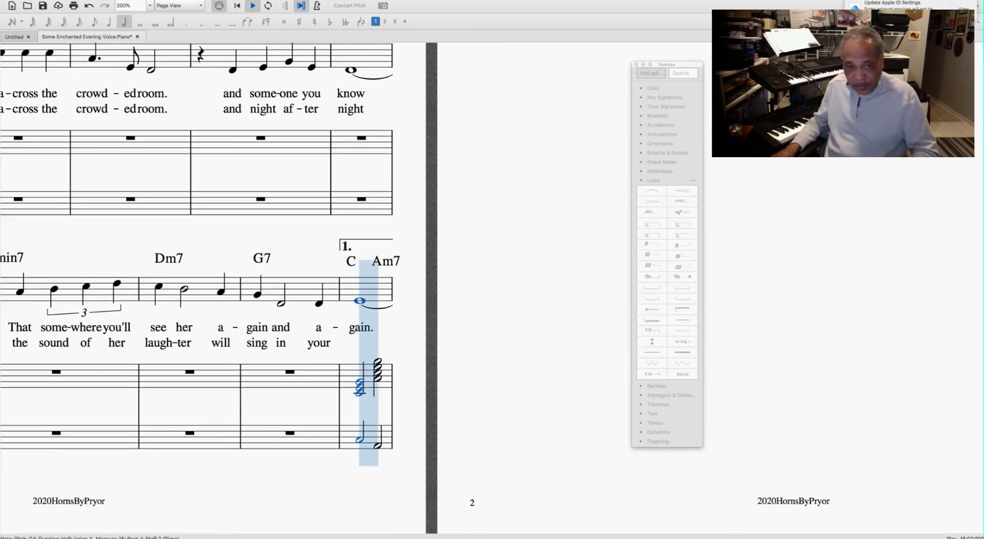
pyautogui.press('space')
# Increase measure 15's layout stretch until it moves to the second page beside measure 16.
pyautogui.moveTo(477, 150); pyautogui.dragTo(345, 538)
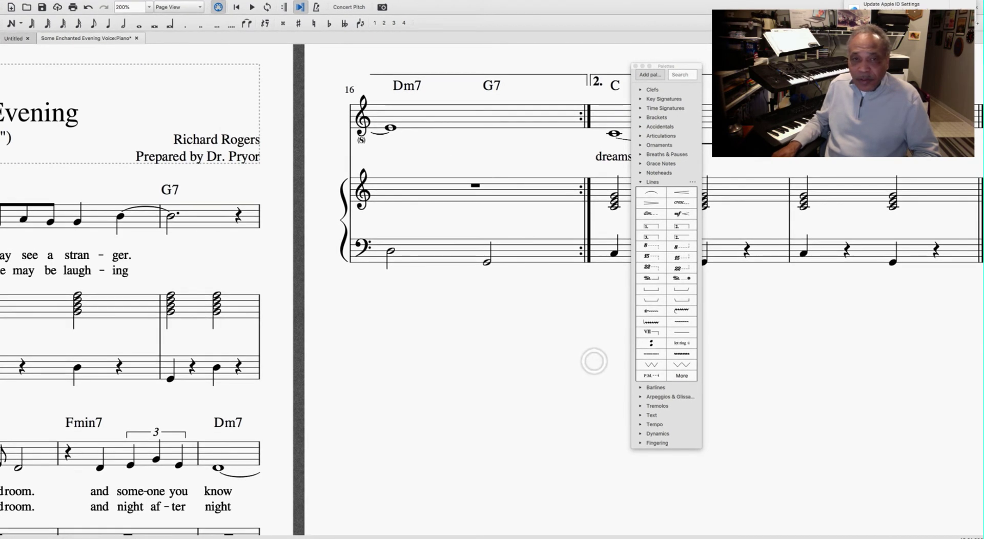
pyautogui.scroll(-3, 443, 392)
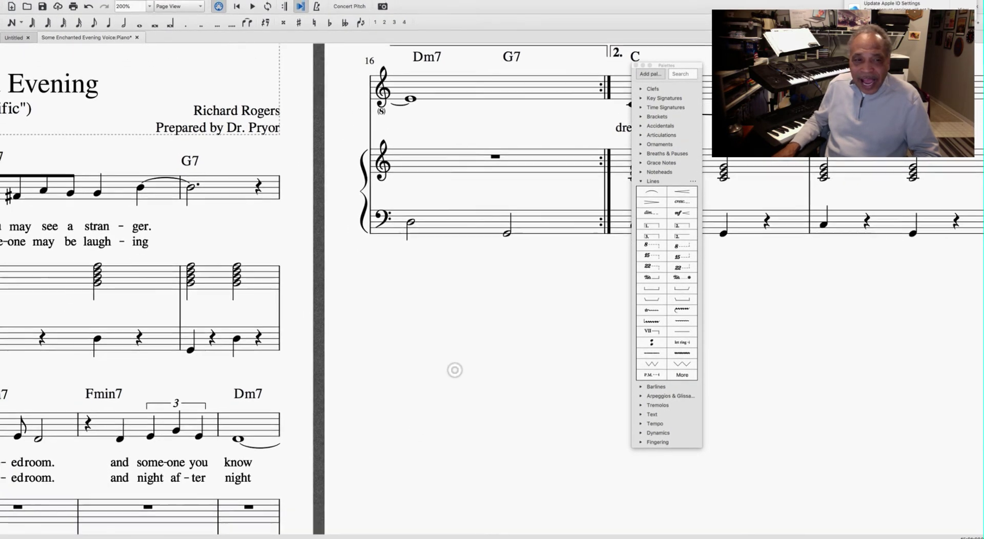
pyautogui.scroll(-10, 443, 392)
pyautogui.hscroll(-3, 444, 392)
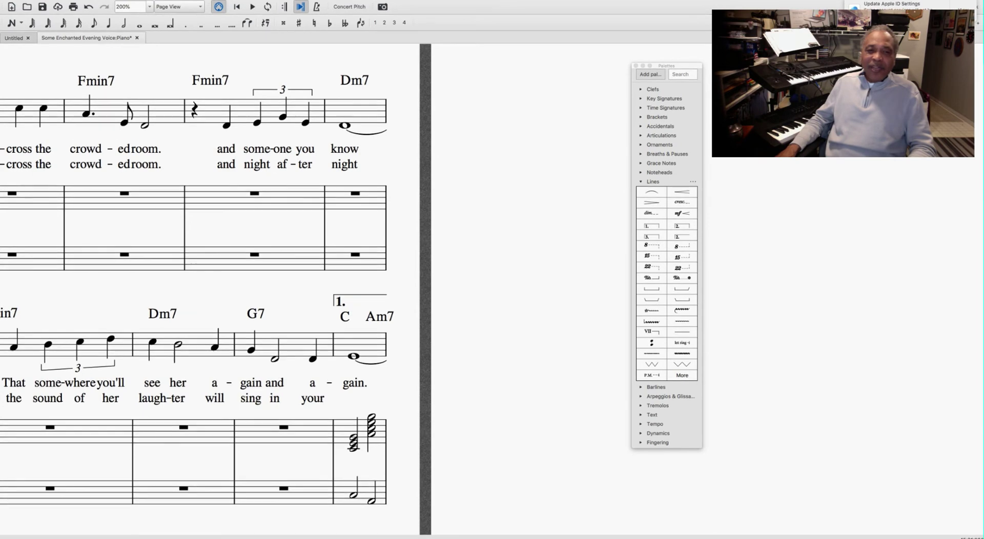
pyautogui.moveTo(488, 269); pyautogui.dragTo(439, 146)
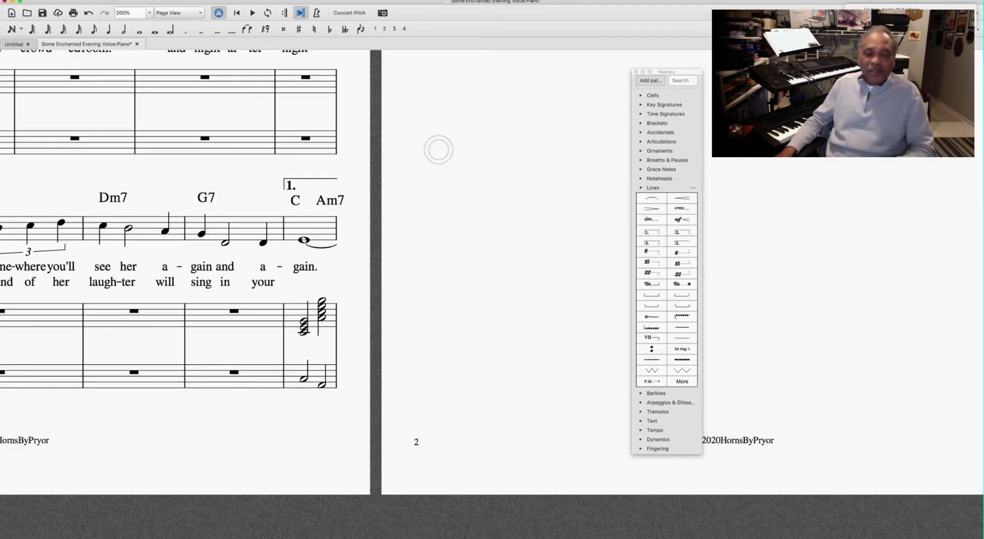
pyautogui.click(304, 226)
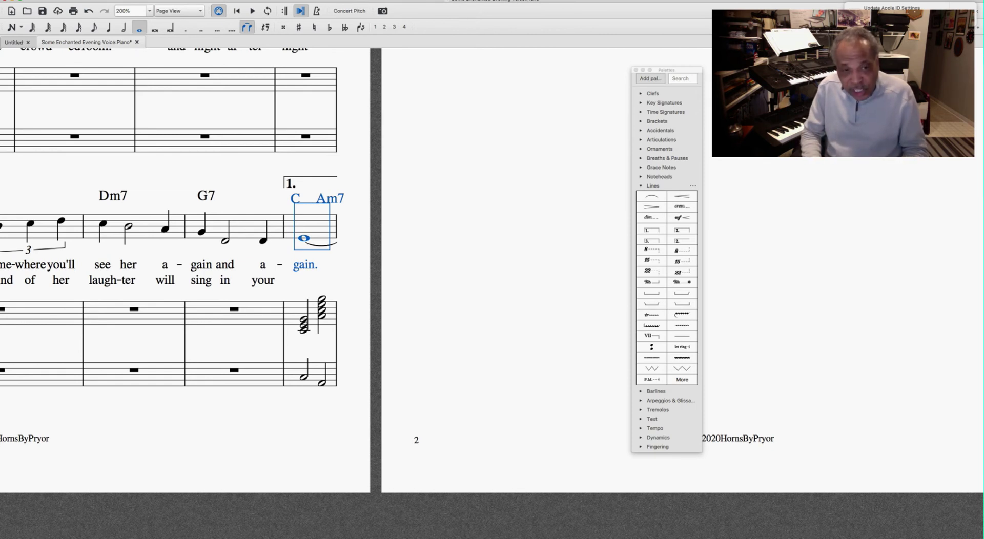
pyautogui.hotkey('shift', ']')
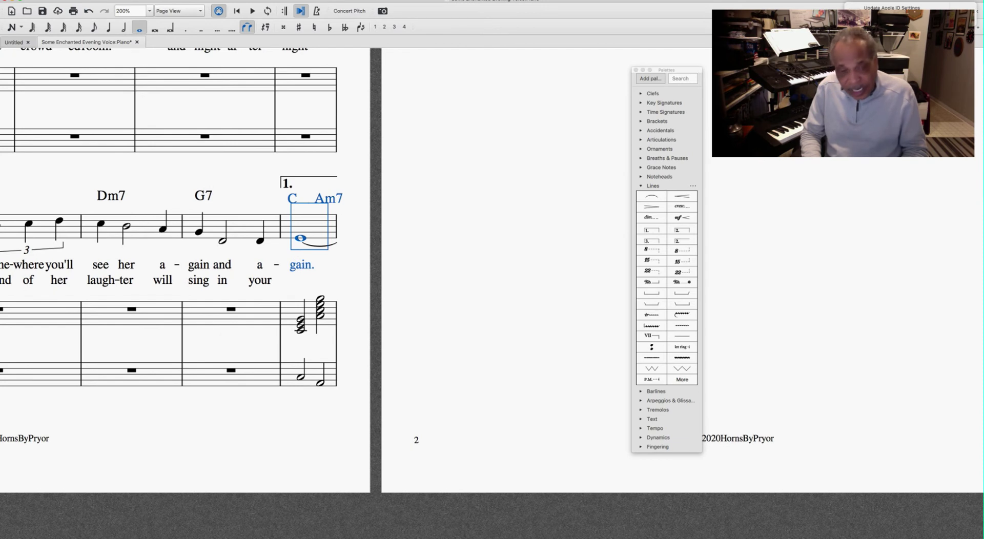
pyautogui.press('}')
pyautogui.press('}')
pyautogui.press('}')
pyautogui.press('}')
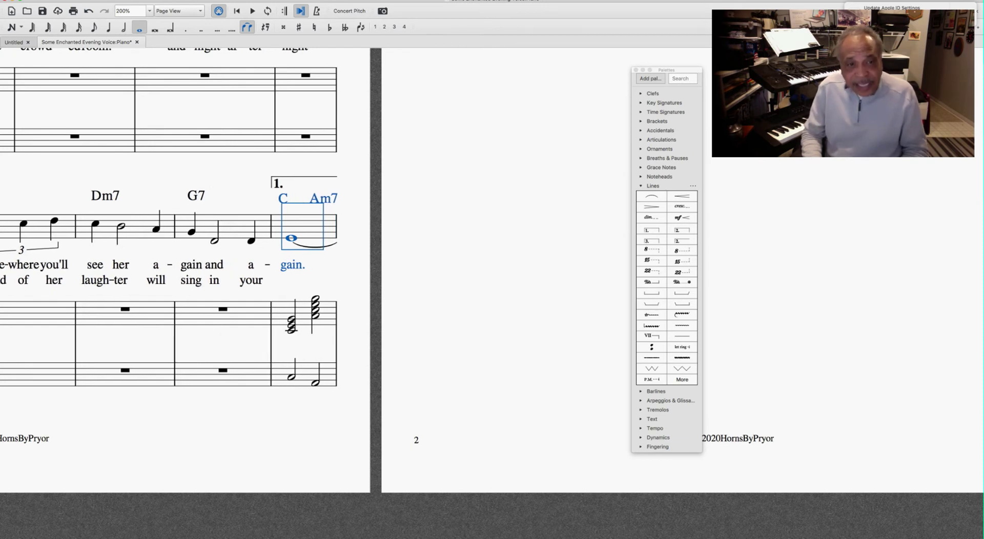
pyautogui.press('}')
pyautogui.press('}')
pyautogui.press('}')
pyautogui.press('}')
pyautogui.press('}')
pyautogui.press('}')
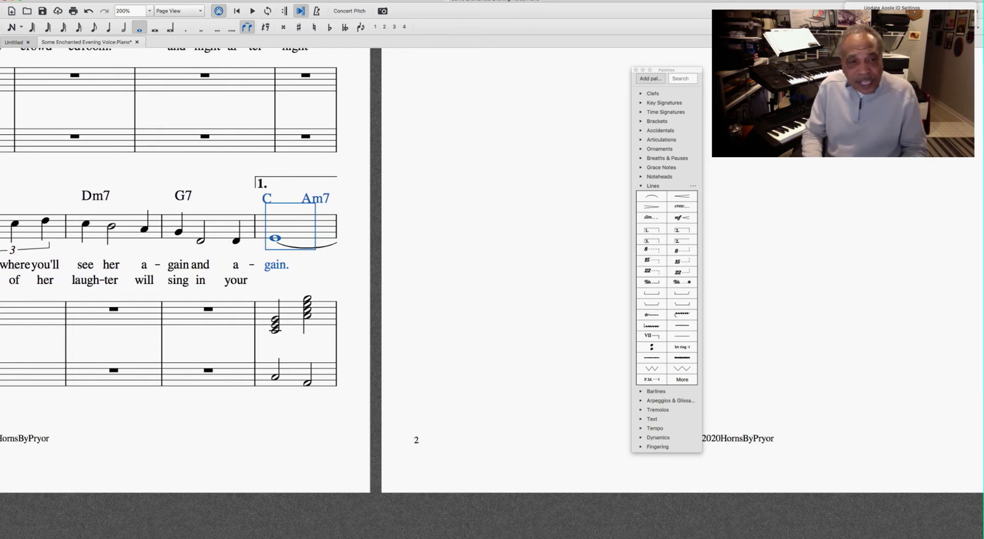
pyautogui.press('}')
pyautogui.press('}')
pyautogui.press('}')
pyautogui.press('}')
pyautogui.press('}')
pyautogui.press('}')
pyautogui.press('}')
pyautogui.press('}')
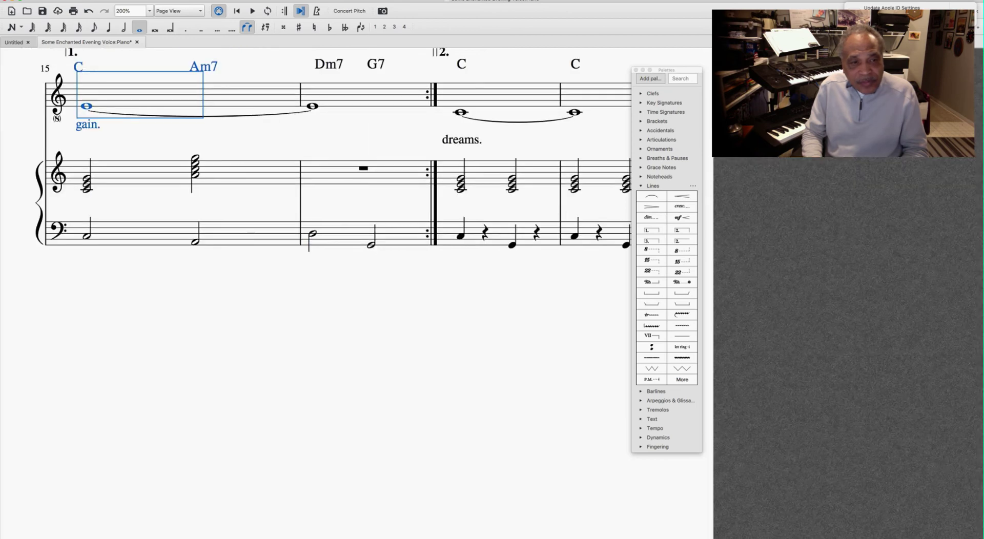
pyautogui.press('{')
pyautogui.press('{')
pyautogui.press('}')
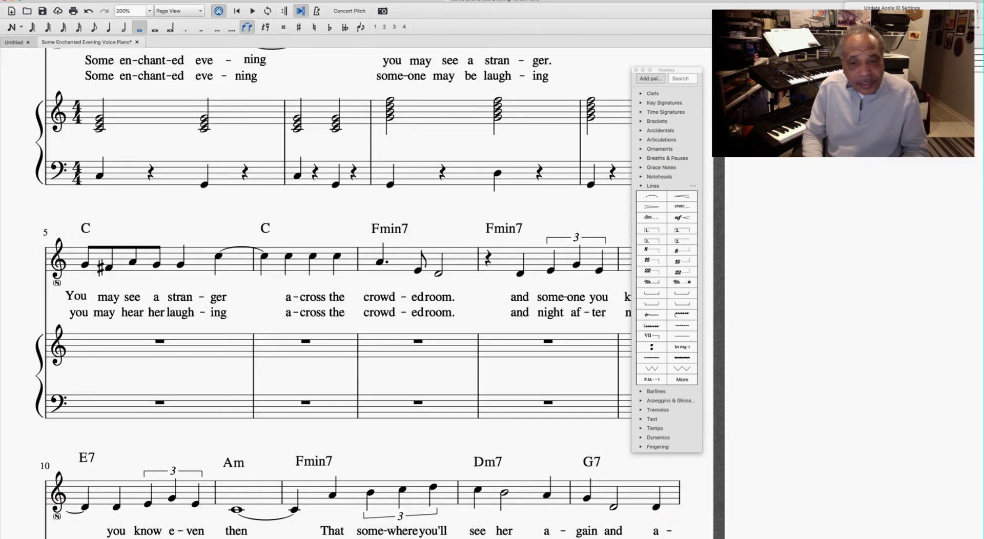
# Check the placement of measure 15 and both ending brackets on page two against the systems on page one.
pyautogui.moveTo(825, 230); pyautogui.dragTo(238, 449)
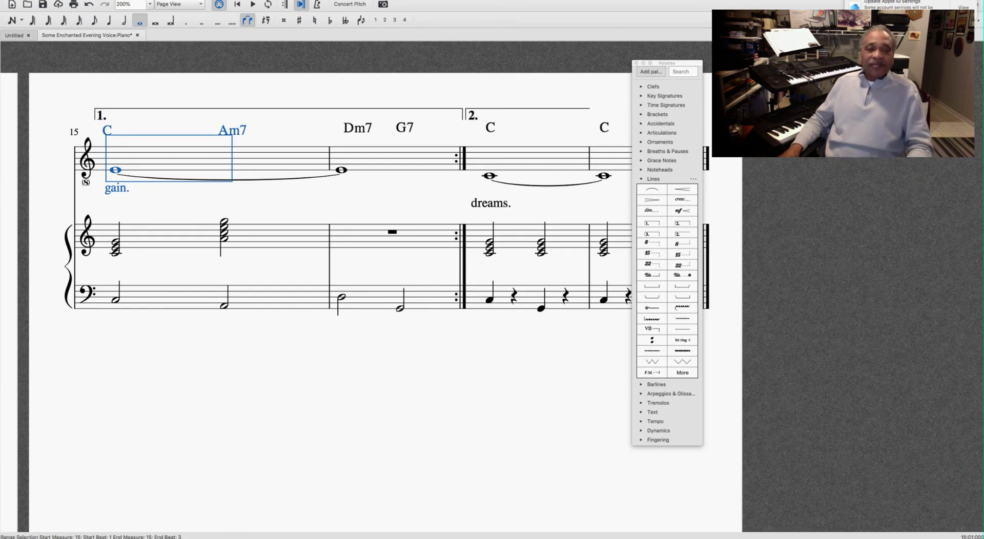
pyautogui.click(238, 450)
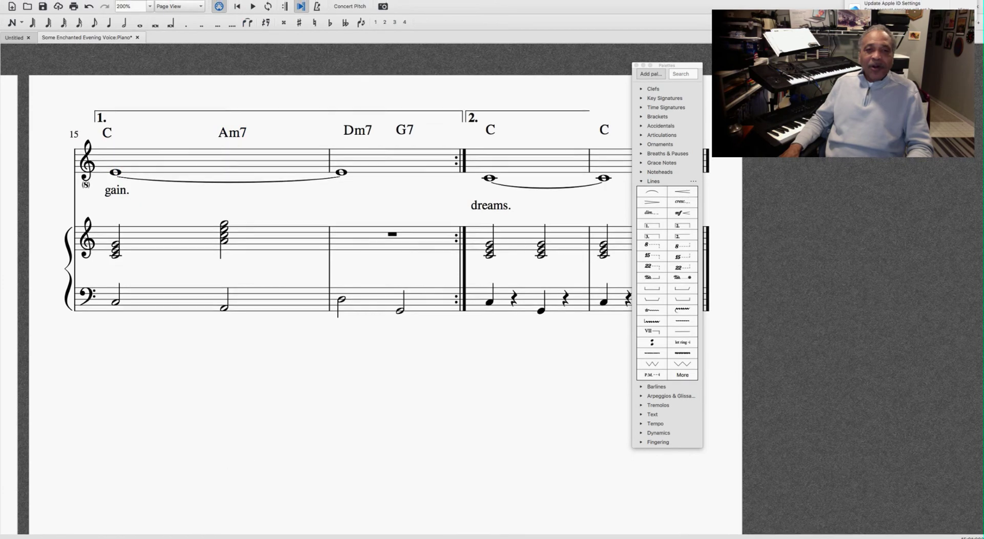
pyautogui.moveTo(332, 207); pyautogui.dragTo(464, 205)
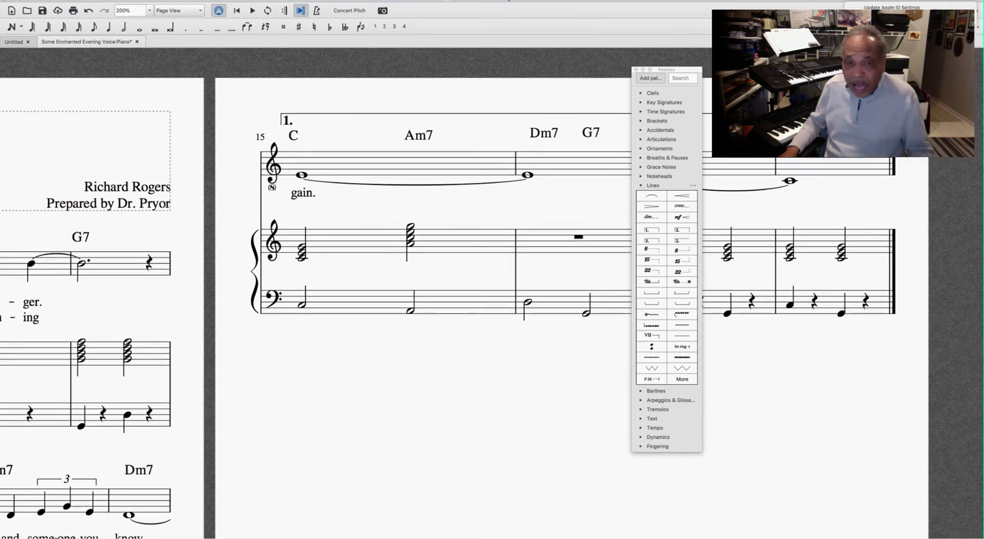
pyautogui.hscroll(-5, 417, 385)
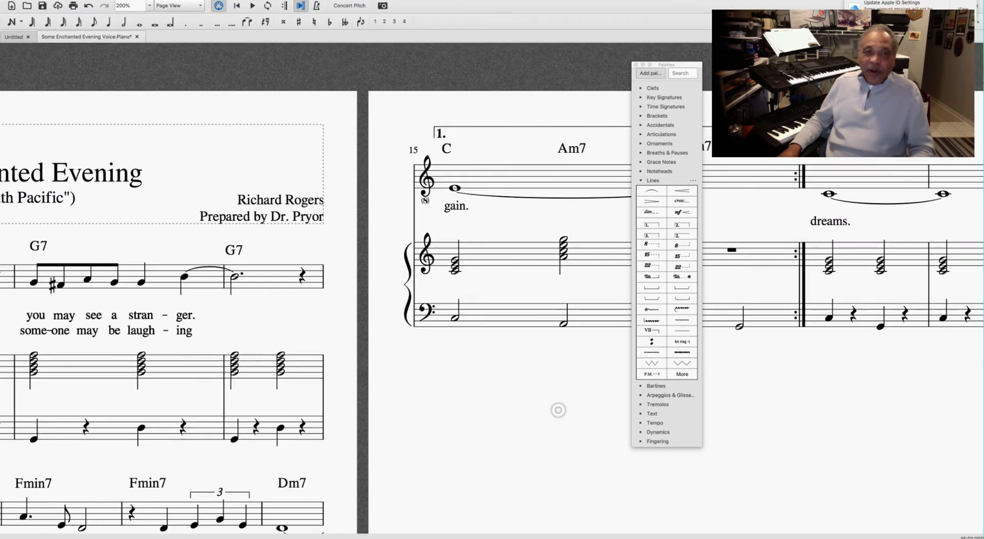
pyautogui.click(538, 183)
pyautogui.scroll(1, 527, 201)
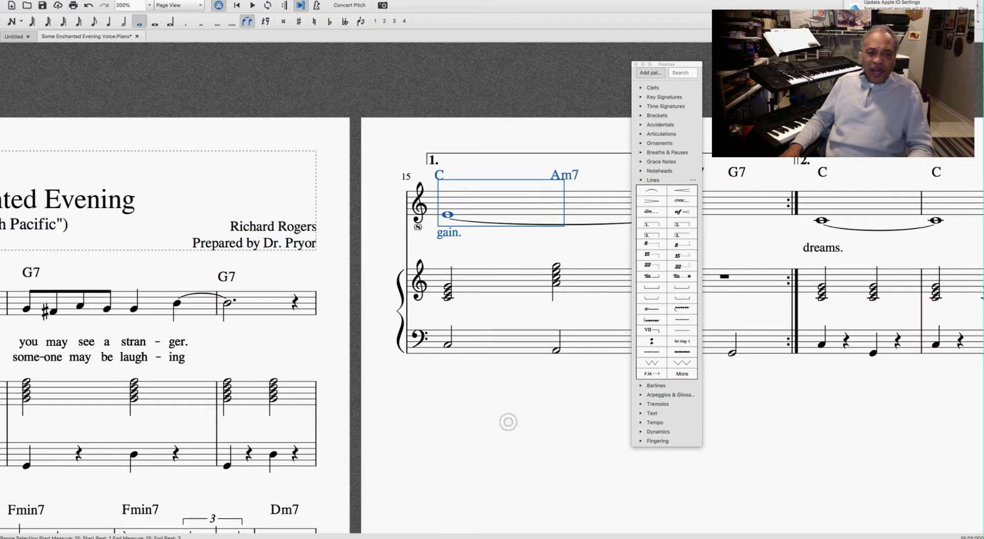
pyautogui.hscroll(-6, 351, 319)
pyautogui.scroll(-4, 352, 319)
pyautogui.hscroll(-2, 508, 224)
pyautogui.scroll(-1, 508, 224)
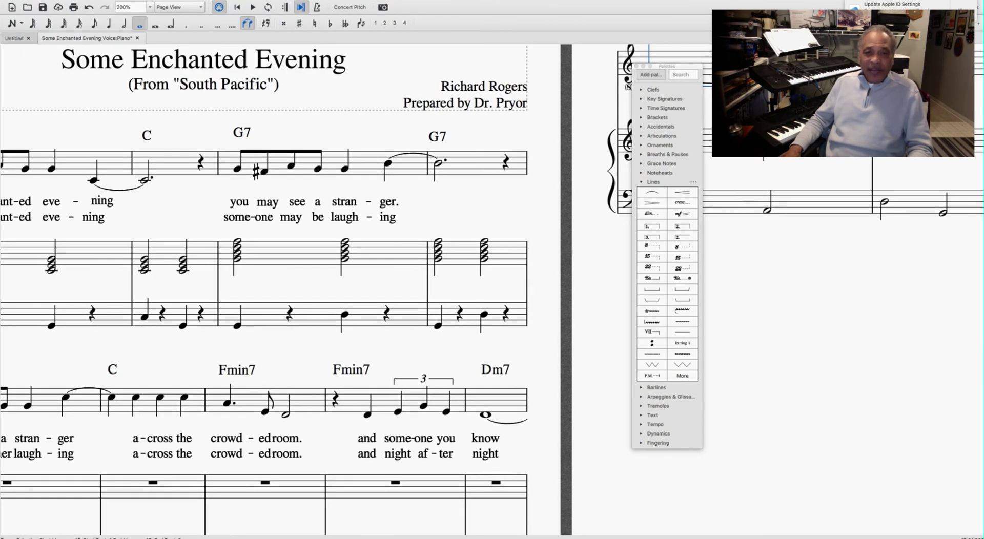
pyautogui.hscroll(-3, 286, 353)
pyautogui.scroll(-3, 286, 353)
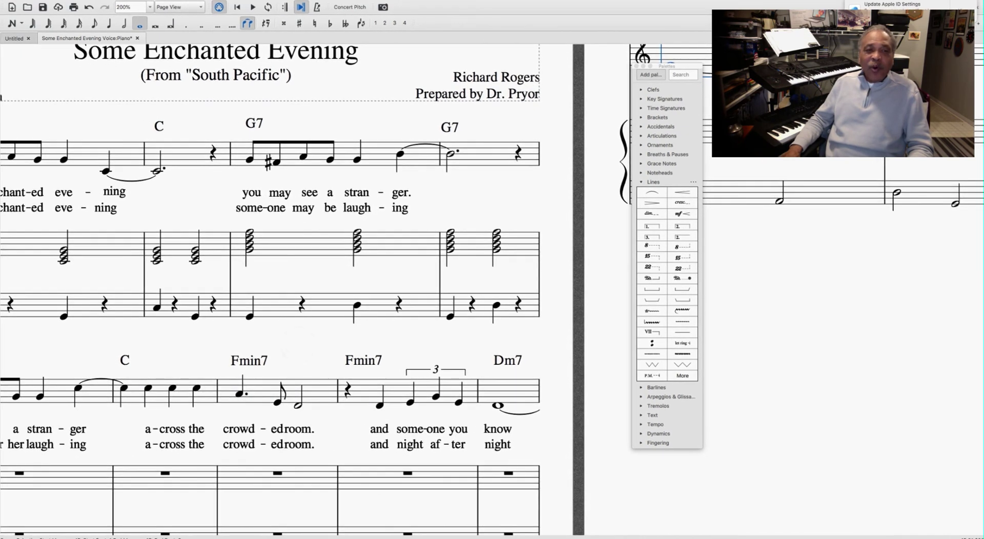
pyautogui.scroll(-5, 312, 327)
pyautogui.hscroll(-4, 313, 328)
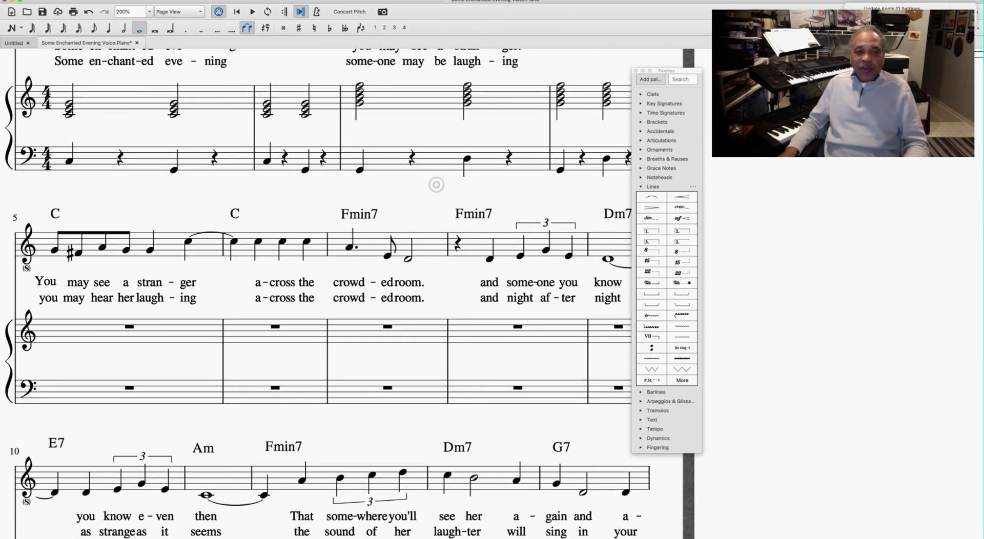
pyautogui.scroll(2, 437, 184)
pyautogui.hscroll(4, 437, 185)
pyautogui.scroll(8, 261, 264)
pyautogui.hscroll(10, 262, 264)
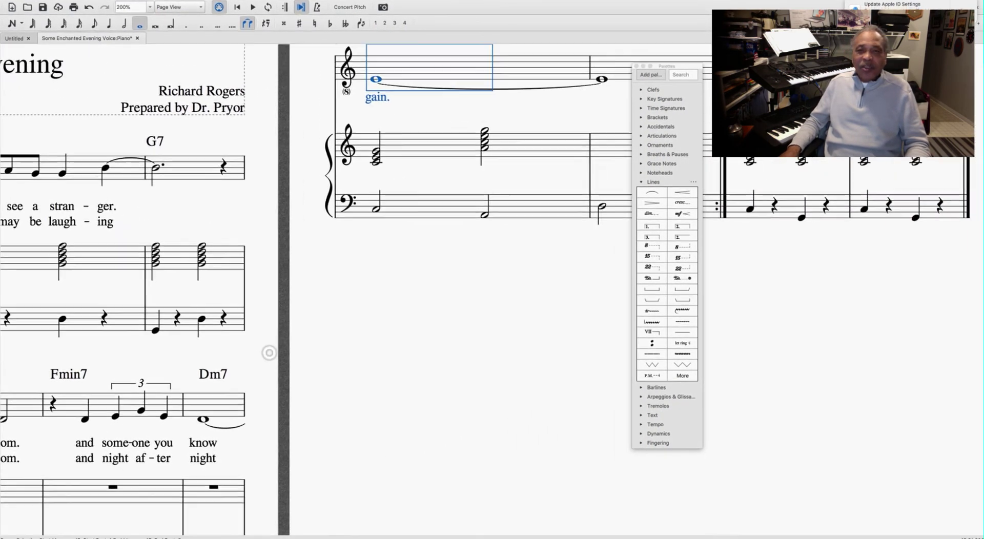
pyautogui.hscroll(10, 247, 396)
pyautogui.scroll(1, 247, 397)
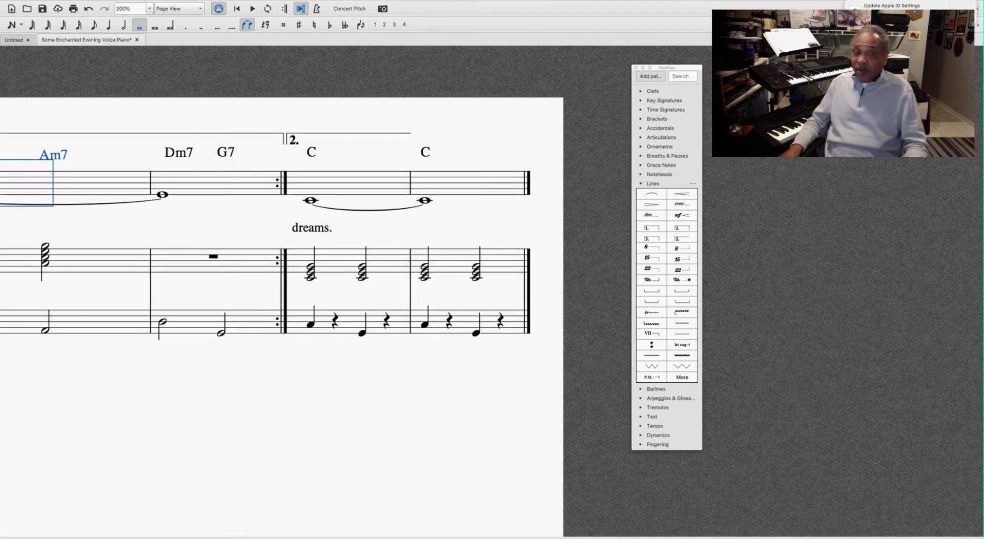
pyautogui.moveTo(380, 364); pyautogui.dragTo(573, 309)
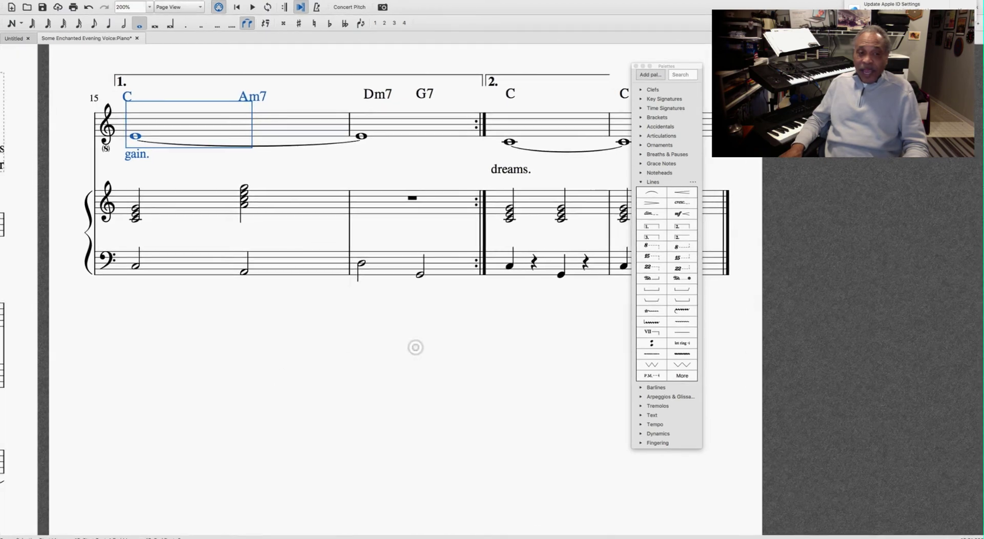
pyautogui.moveTo(268, 384); pyautogui.dragTo(613, 320)
# Review the completed piano part in measures 1 to 4 and the empty piano measures from measure 5 on.
pyautogui.hscroll(-10, 229, 356)
pyautogui.scroll(-3, 498, 290)
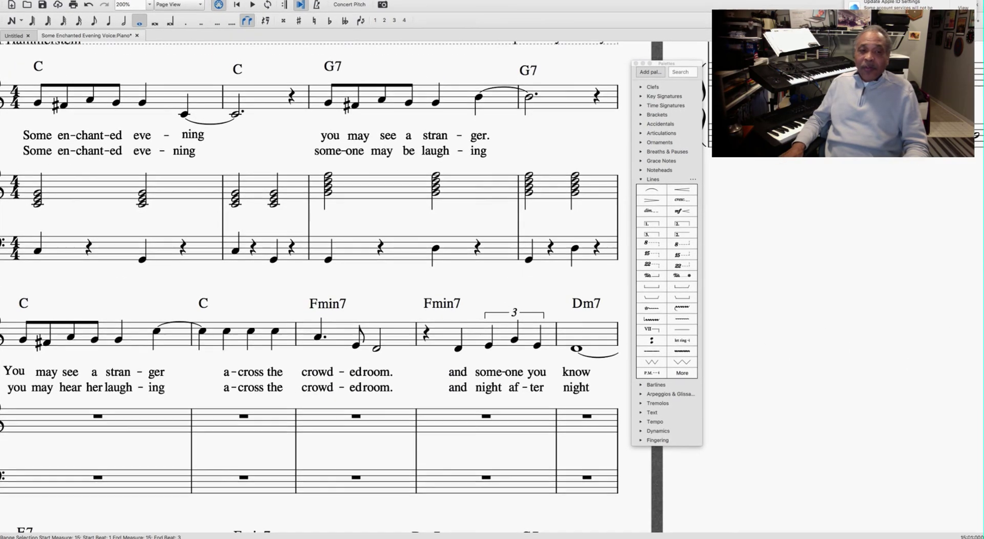
pyautogui.scroll(-5, 269, 445)
pyautogui.hscroll(-5, 269, 445)
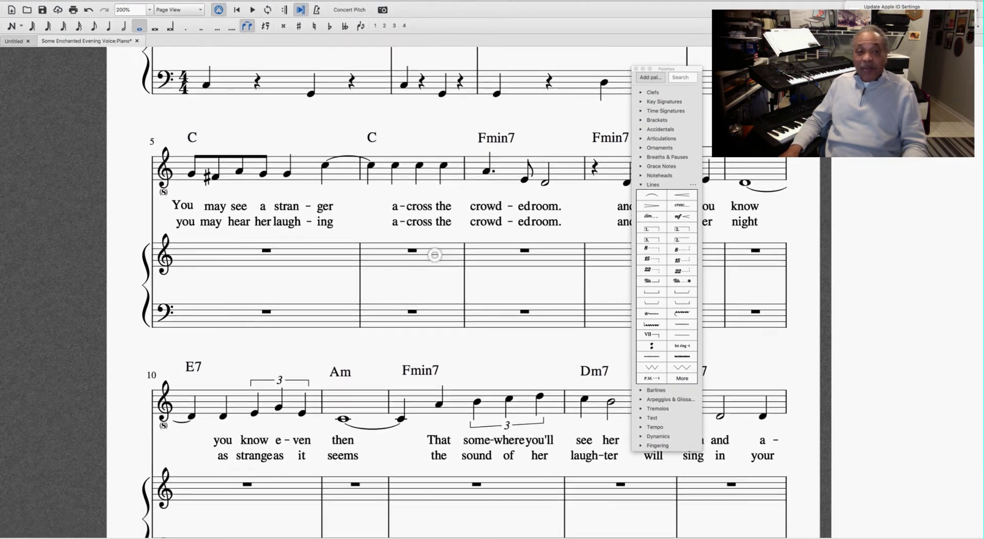
pyautogui.scroll(5, 437, 279)
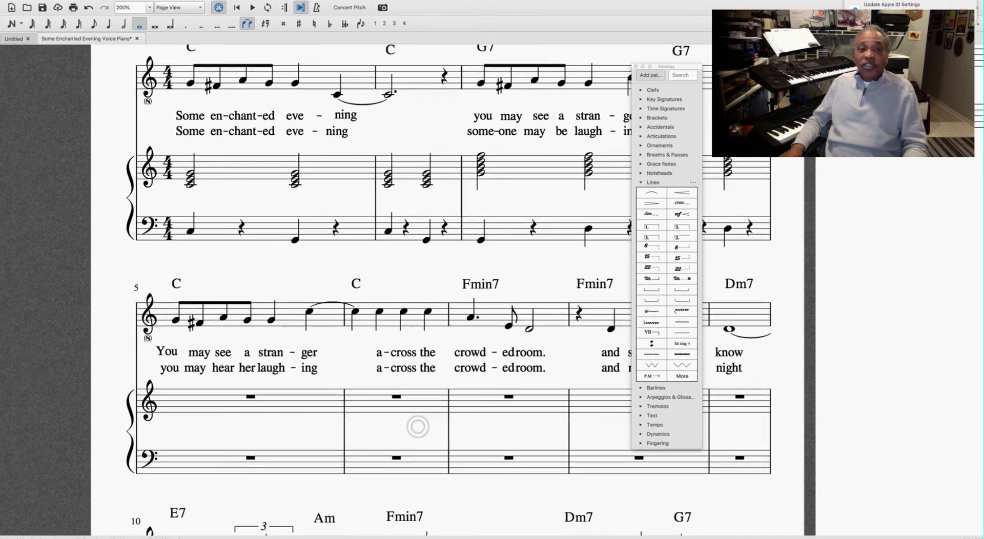
pyautogui.scroll(2, 314, 322)
pyautogui.hscroll(-1, 314, 321)
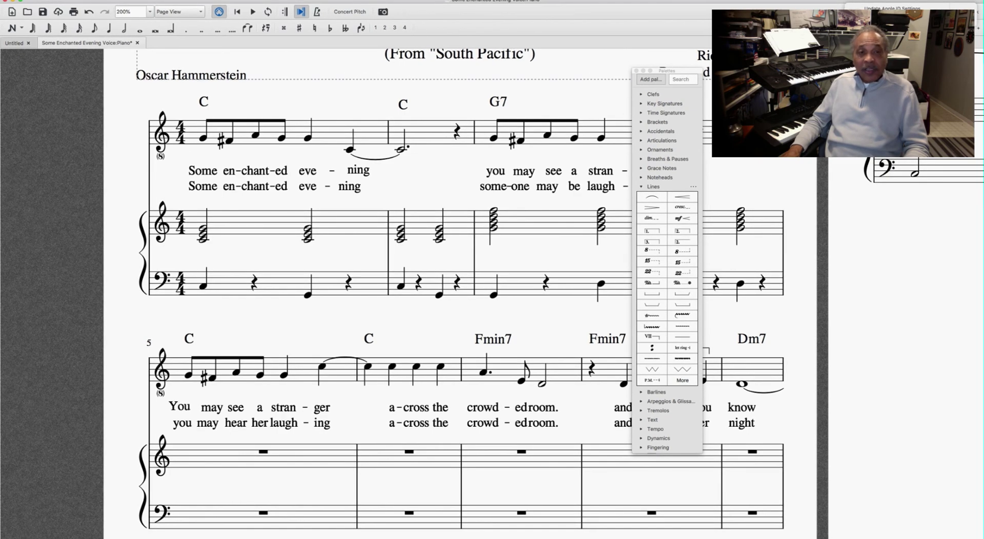
pyautogui.moveTo(432, 188); pyautogui.dragTo(290, 201)
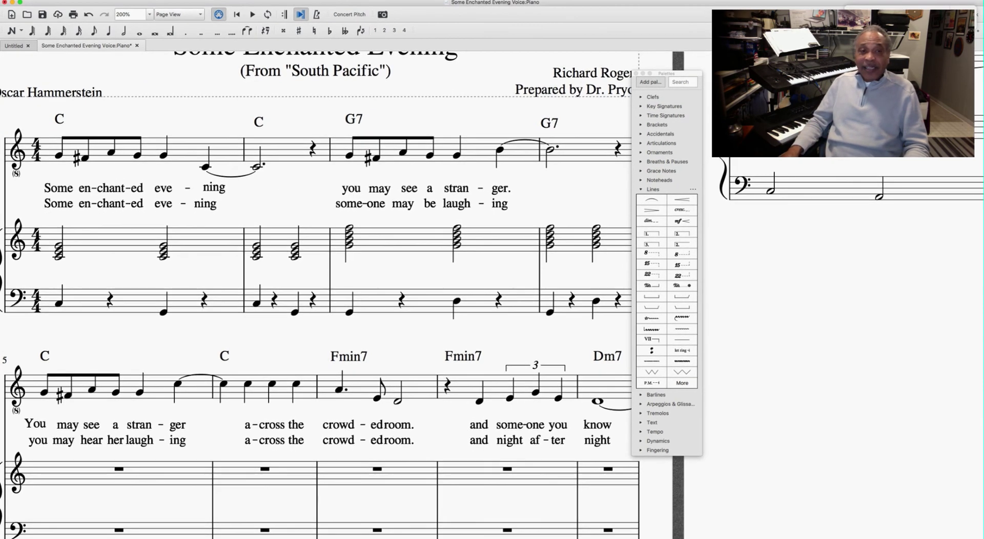
pyautogui.hscroll(-5, 309, 264)
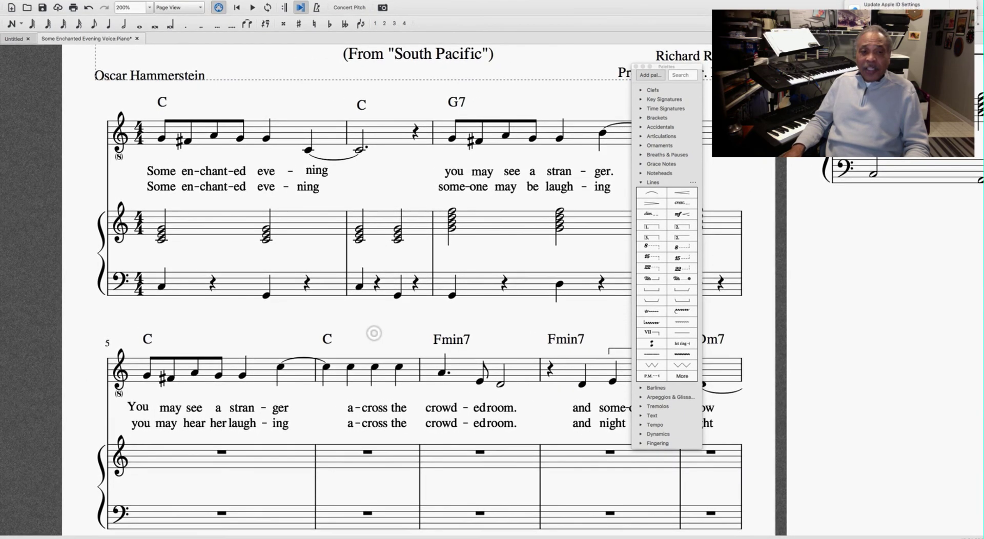
pyautogui.scroll(-3, 378, 256)
pyautogui.scroll(-4, 356, 250)
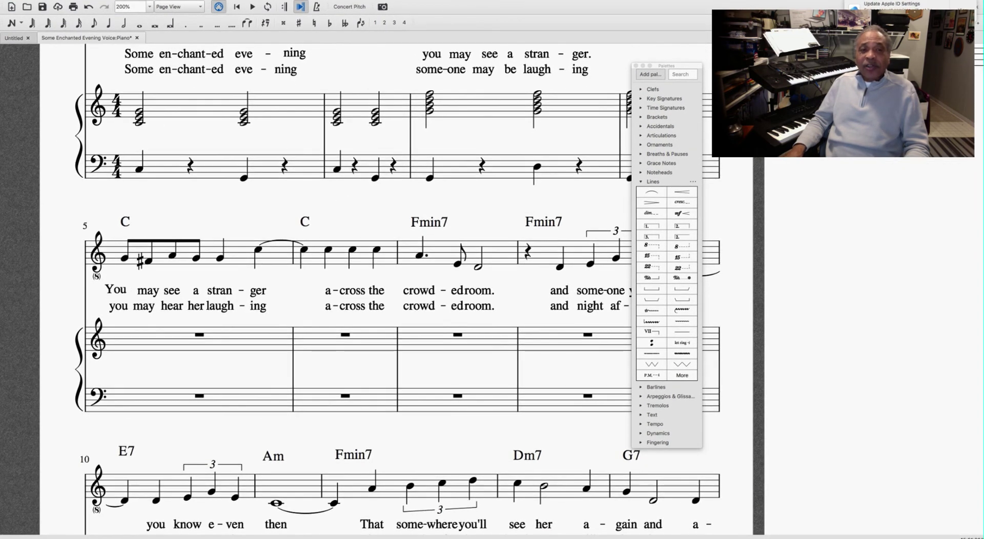